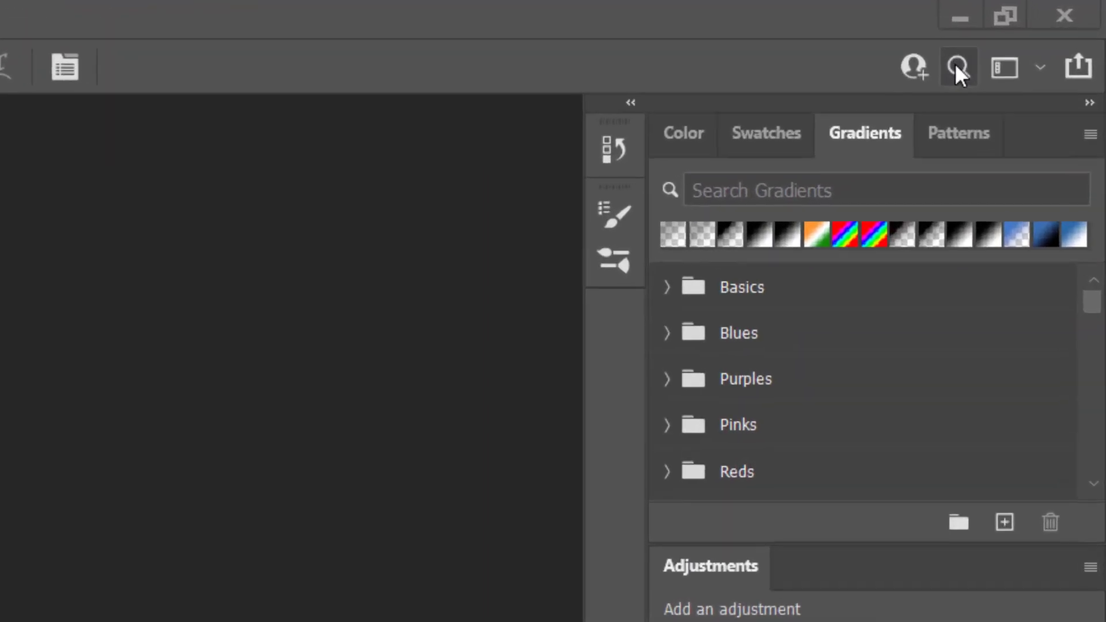
- Run a fresh Discover search for 'cinematic' and open the Create a cinematic look with Selective Color tutorial
{"action": "left_click", "coordinate": [954, 67]}
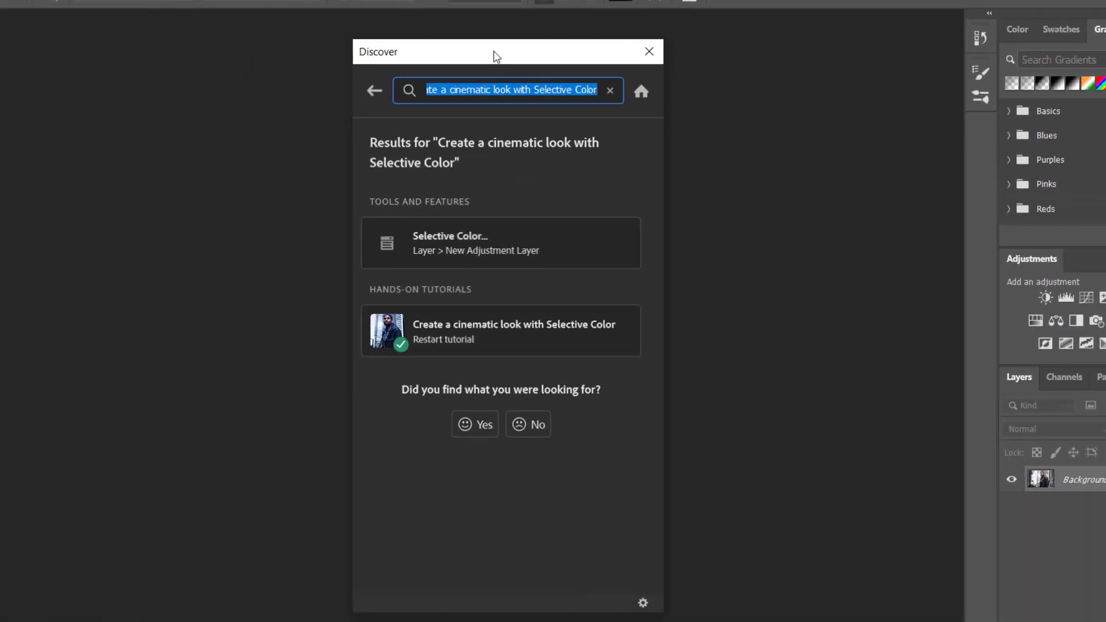
{"action": "mouse_move", "coordinate": [494, 55]}
{"action": "left_mouse_down"}
{"action": "mouse_move", "coordinate": [322, 57]}
{"action": "mouse_move", "coordinate": [507, 56]}
{"action": "mouse_move", "coordinate": [450, 58]}
{"action": "left_mouse_up"}
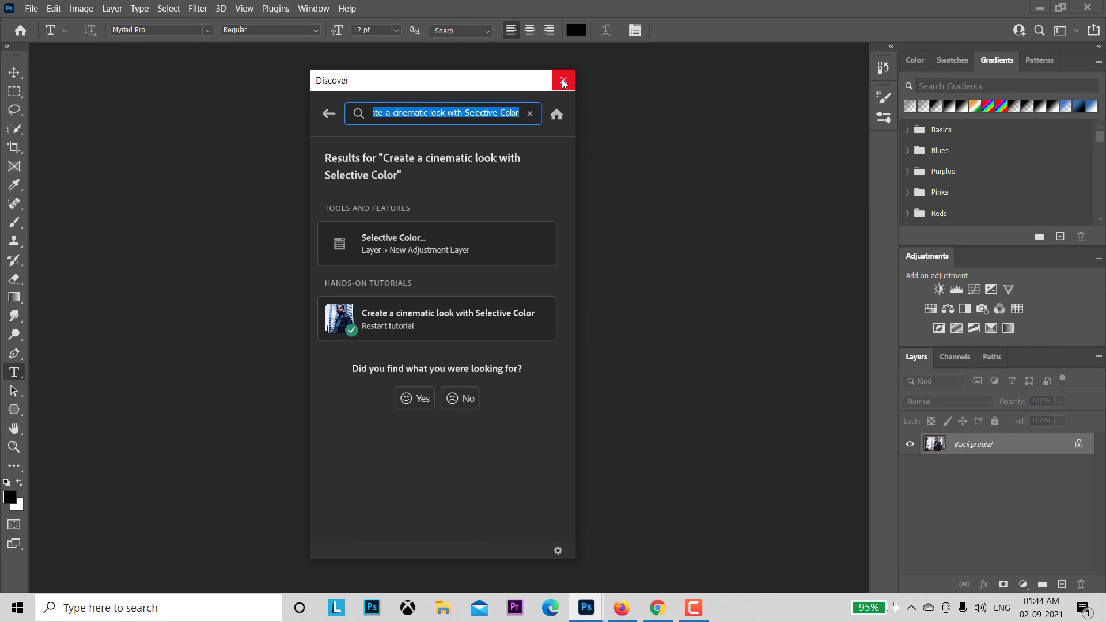
{"action": "left_click", "coordinate": [563, 81]}
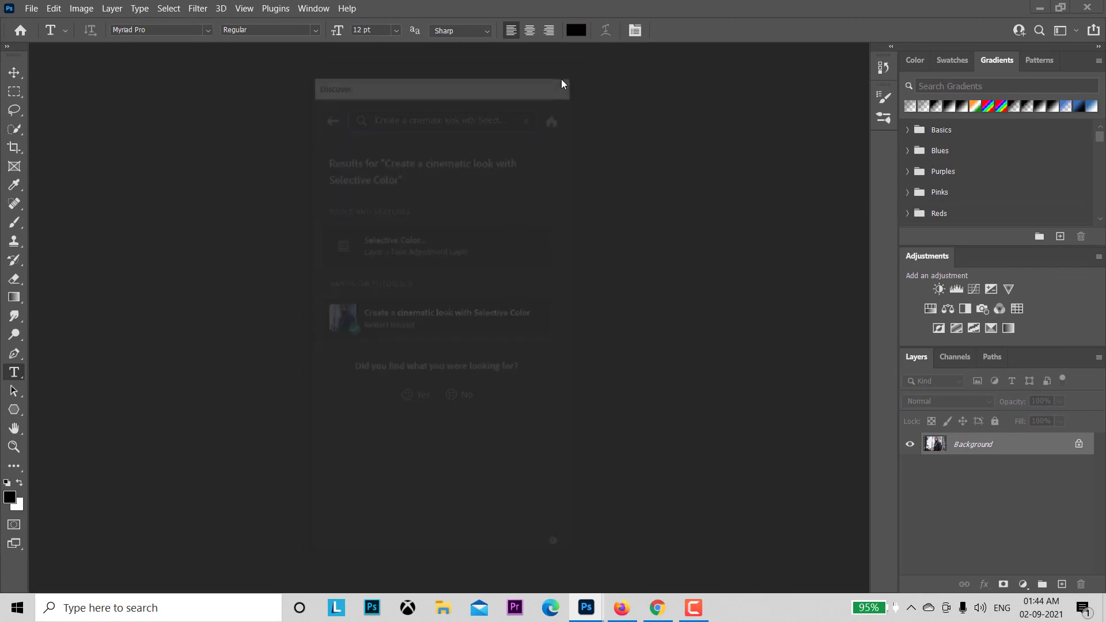
{"action": "key", "text": "ctrl+f"}
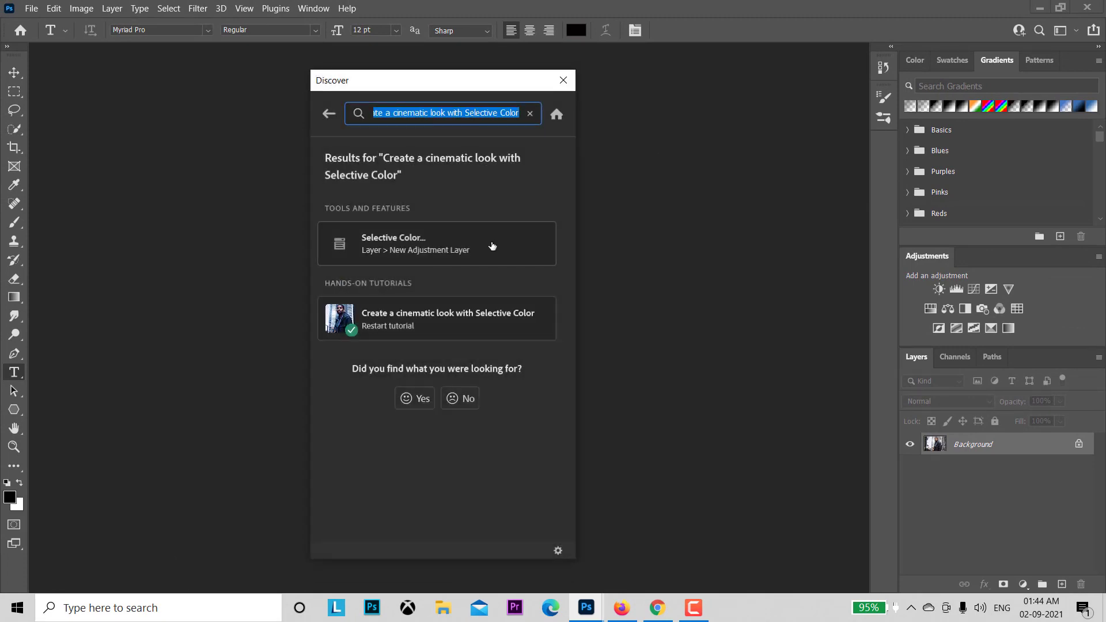
{"action": "left_click", "coordinate": [530, 115]}
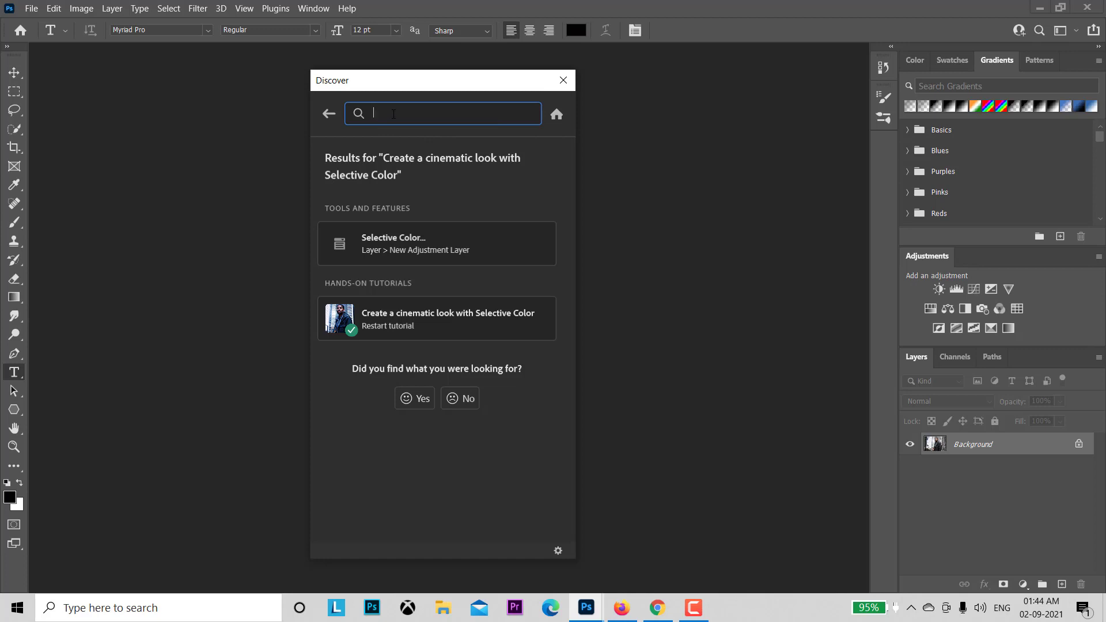
{"action": "type", "text": "c"}
{"action": "type", "text": "ine"}
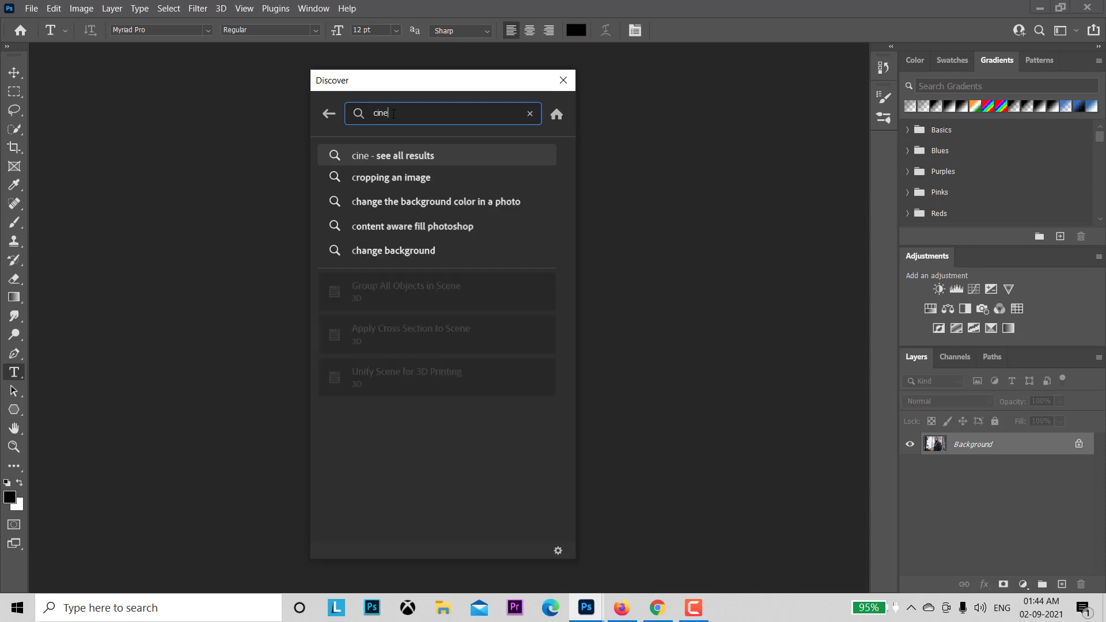
{"action": "type", "text": "mat"}
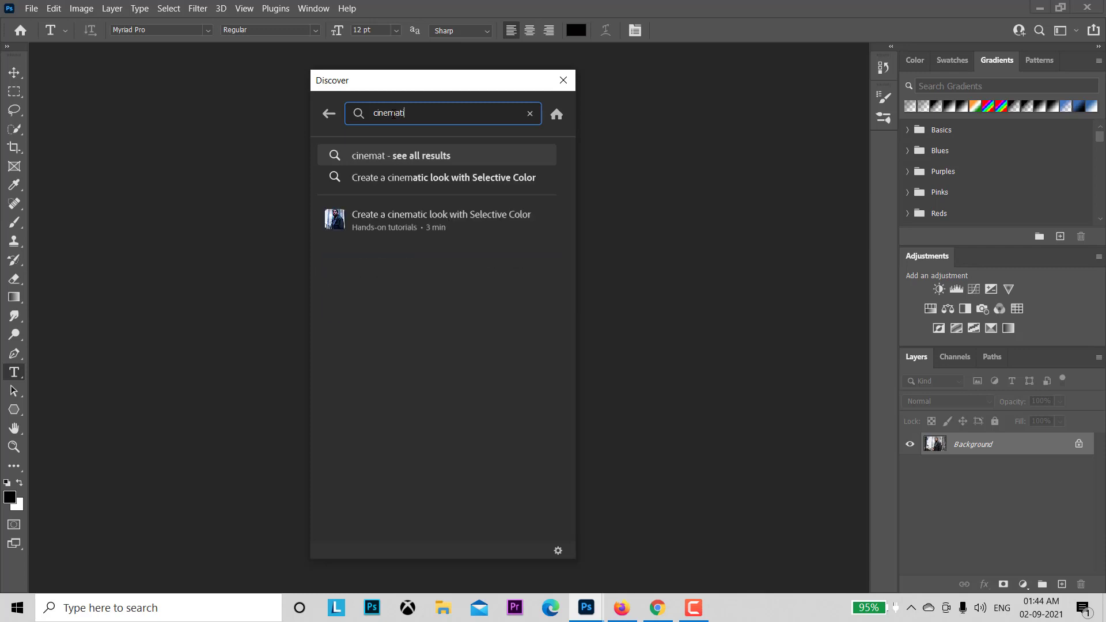
{"action": "type", "text": "ic"}
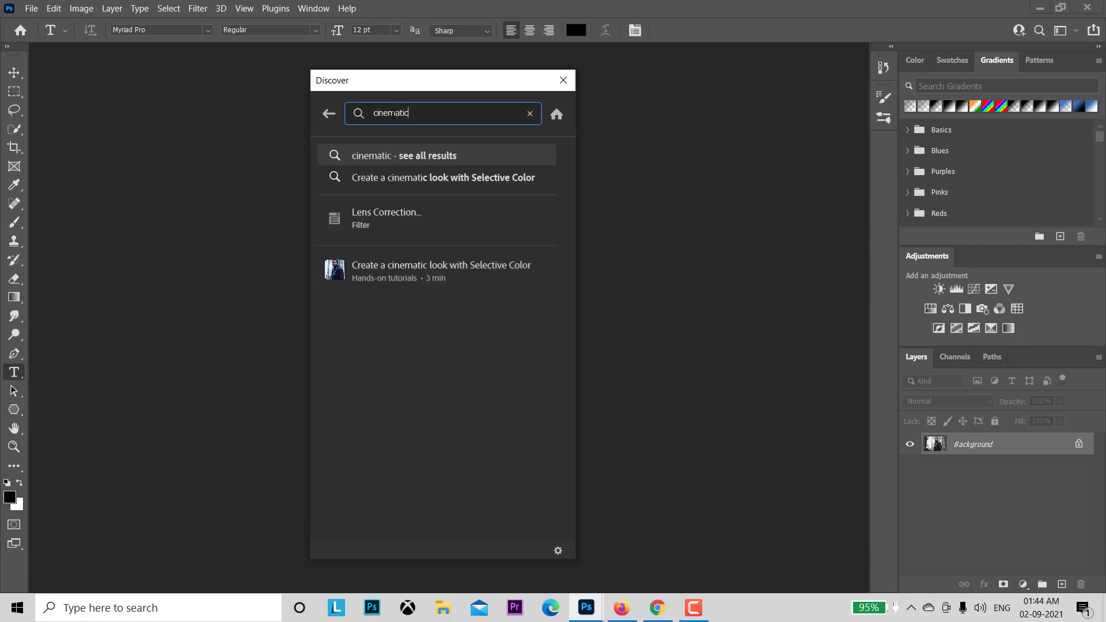
{"action": "left_click", "coordinate": [440, 278]}
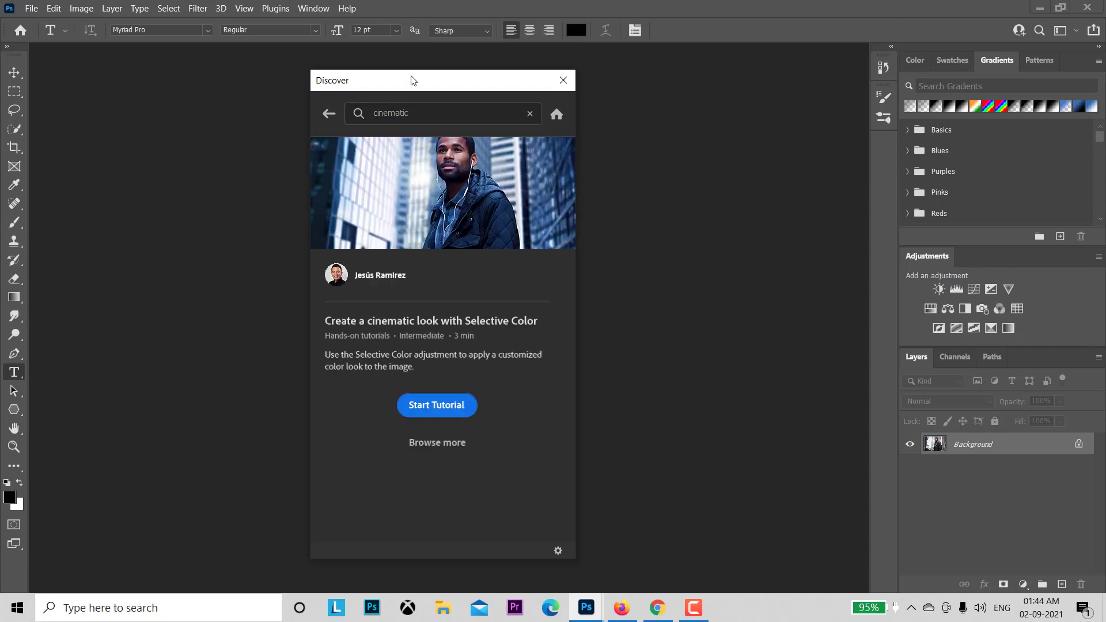
{"action": "left_click_drag", "start_coordinate": [432, 81], "coordinate": [470, 80]}
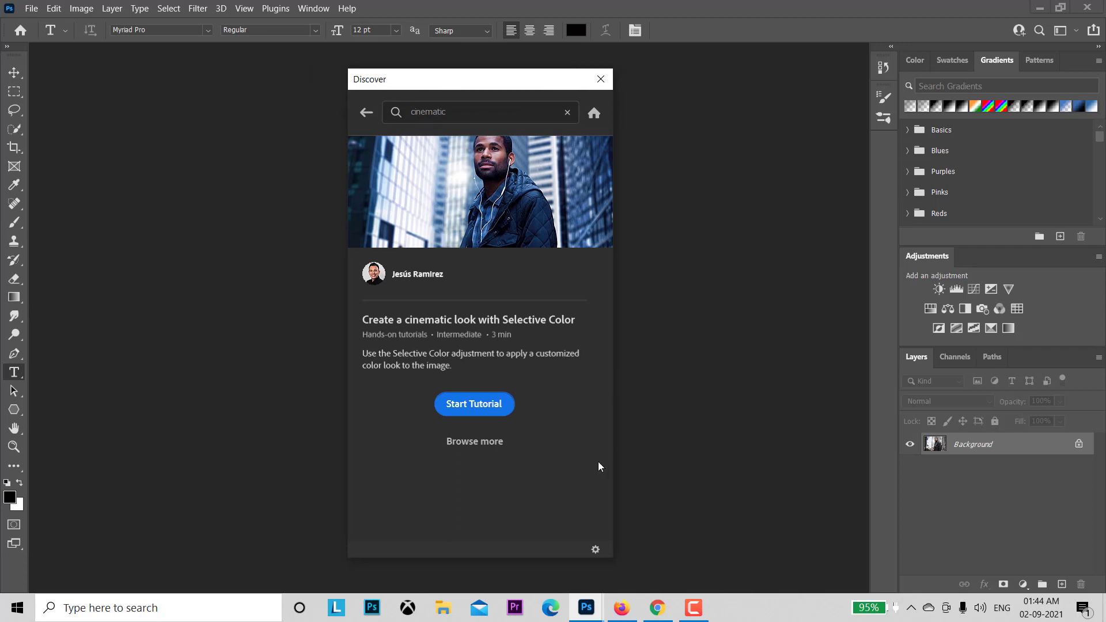
- Start the cinematic tutorial, then exit it and close its Untitled-1 document without saving
{"action": "left_click", "coordinate": [461, 403]}
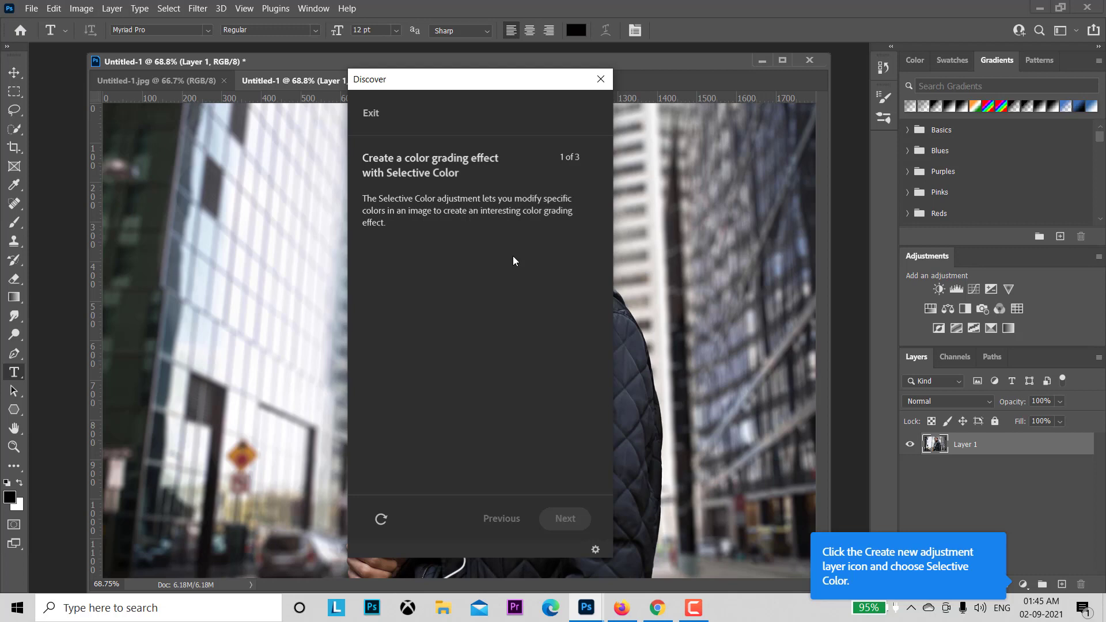
{"action": "left_click", "coordinate": [604, 80]}
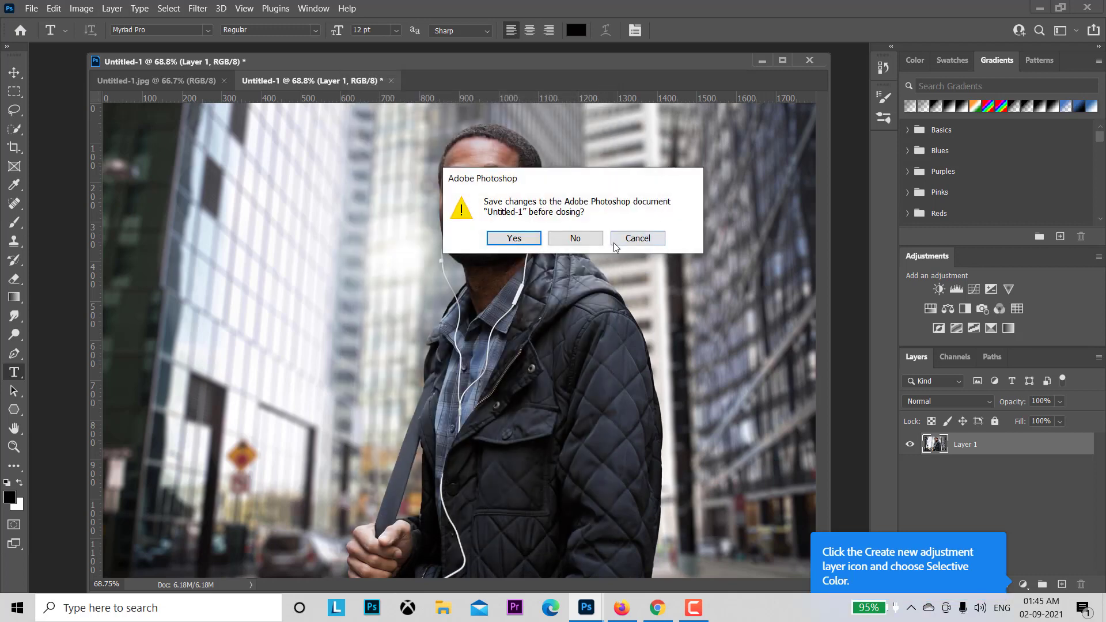
{"action": "left_click", "coordinate": [578, 238]}
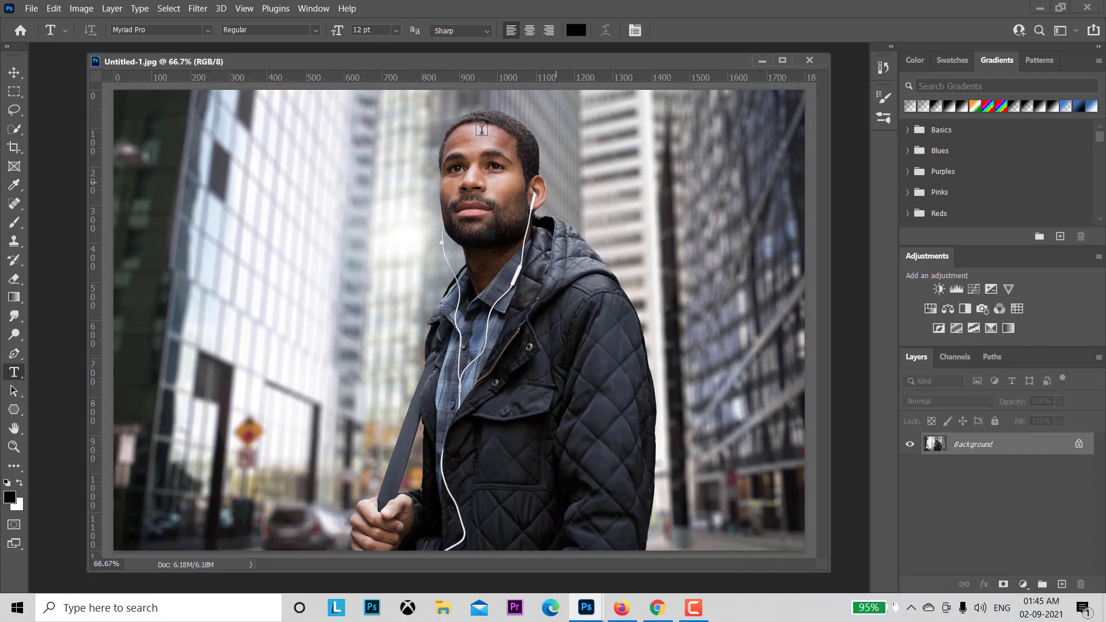
- Dock the portrait as a tab and add a Selective Color adjustment layer in Absolute mode
{"action": "left_click_drag", "start_coordinate": [317, 62], "coordinate": [307, 54]}
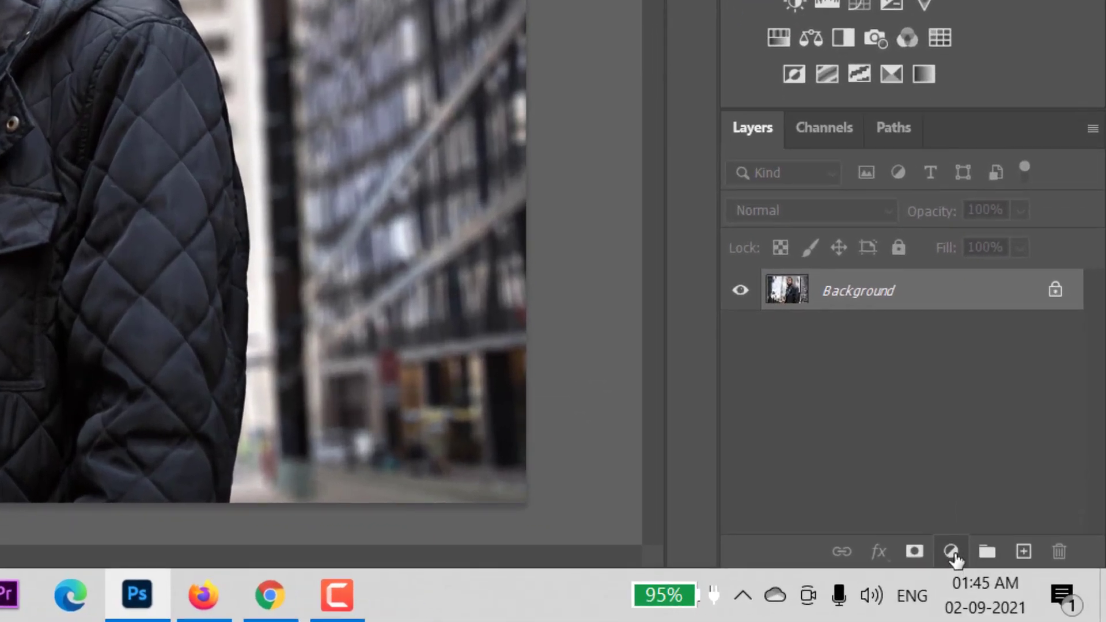
{"action": "left_click", "coordinate": [952, 553]}
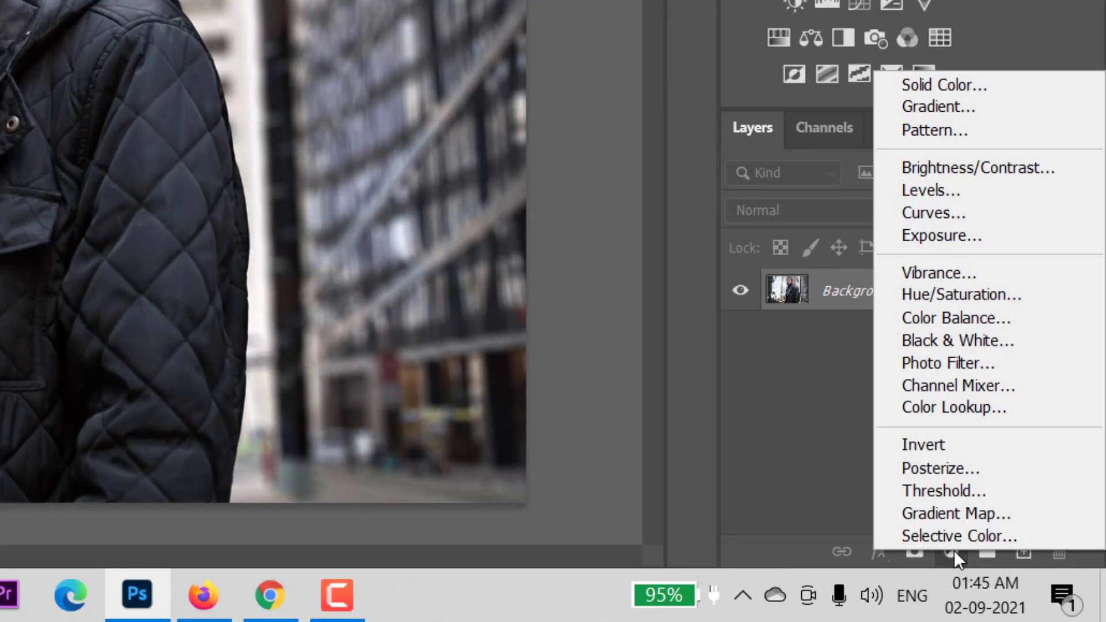
{"action": "left_click", "coordinate": [945, 537]}
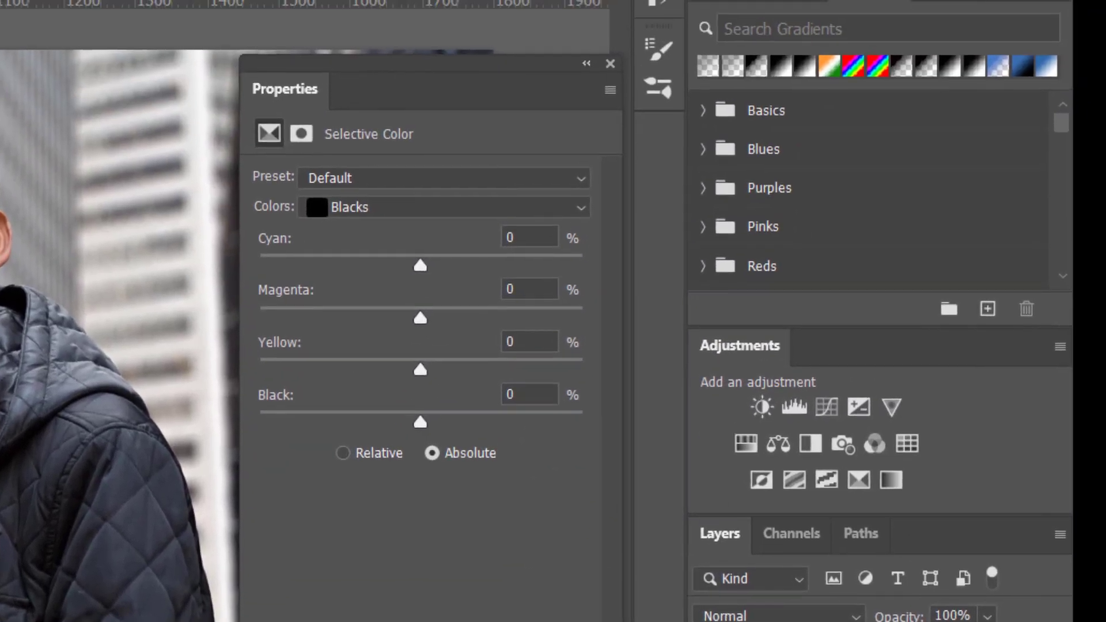
{"action": "left_click", "coordinate": [343, 455]}
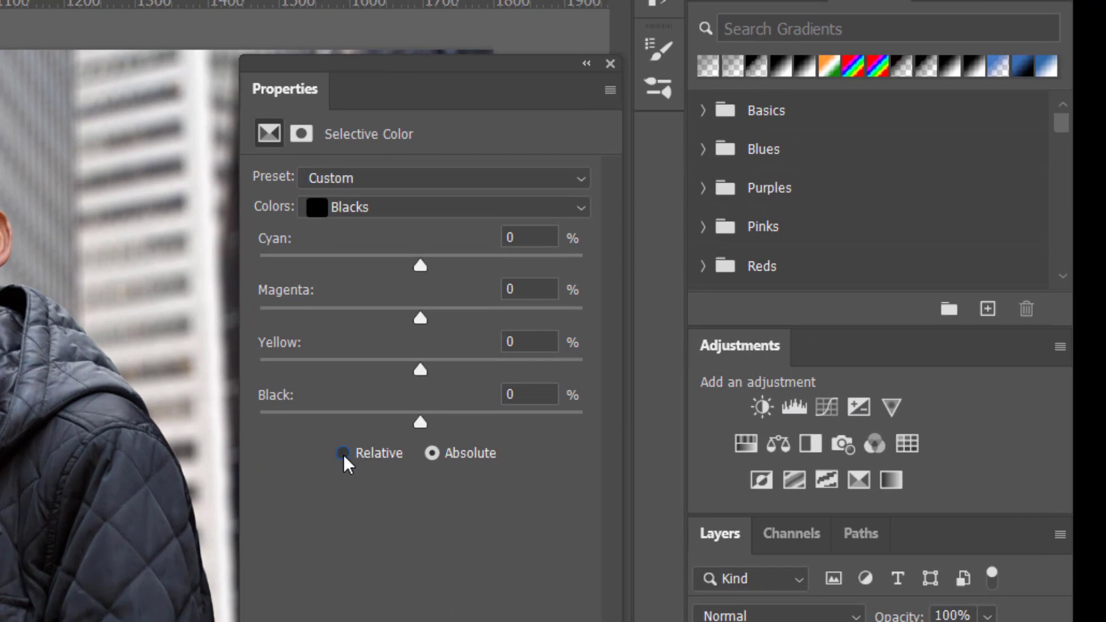
{"action": "left_click", "coordinate": [433, 454]}
- Set the Selective Color Neutrals to Cyan +10, Yellow -10 and Black 5
{"action": "left_click", "coordinate": [401, 206]}
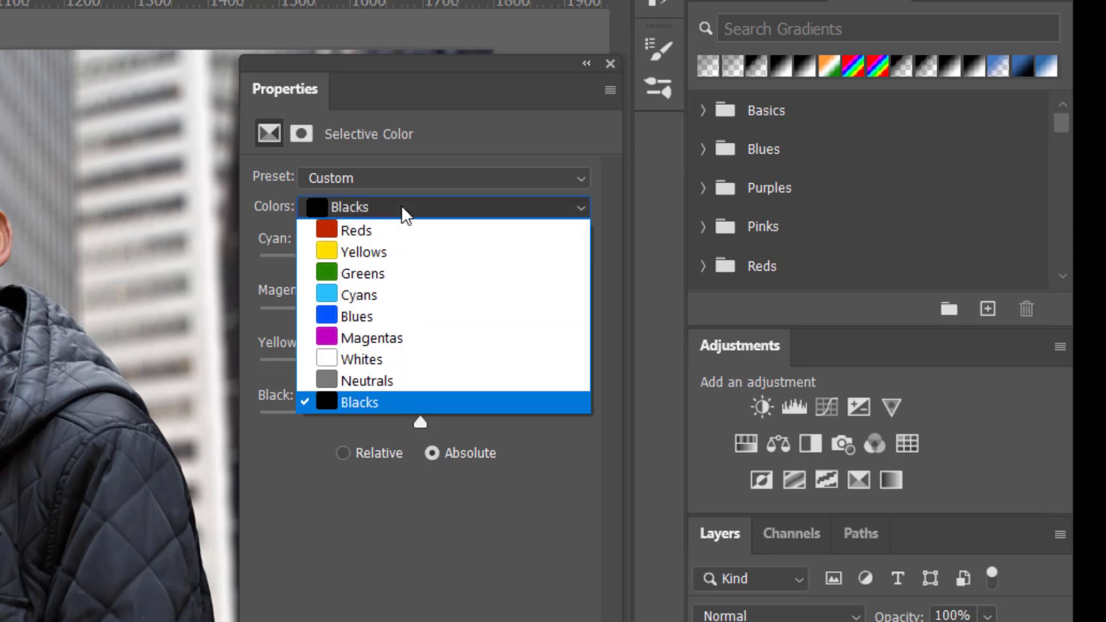
{"action": "left_click", "coordinate": [404, 381]}
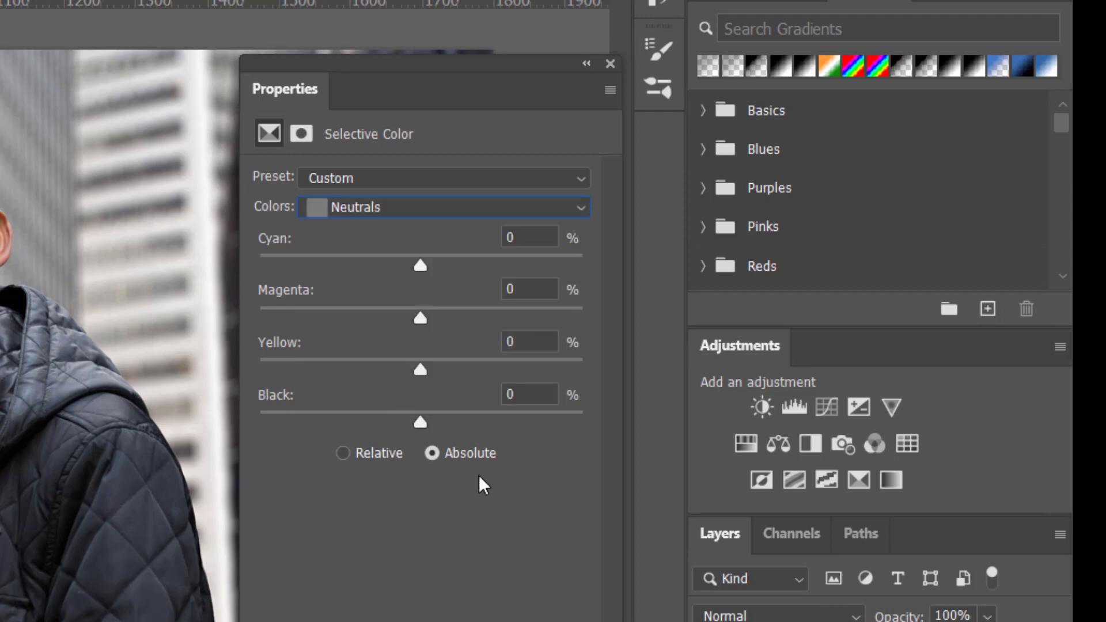
{"action": "left_click", "coordinate": [524, 237]}
{"action": "type", "text": "10"}
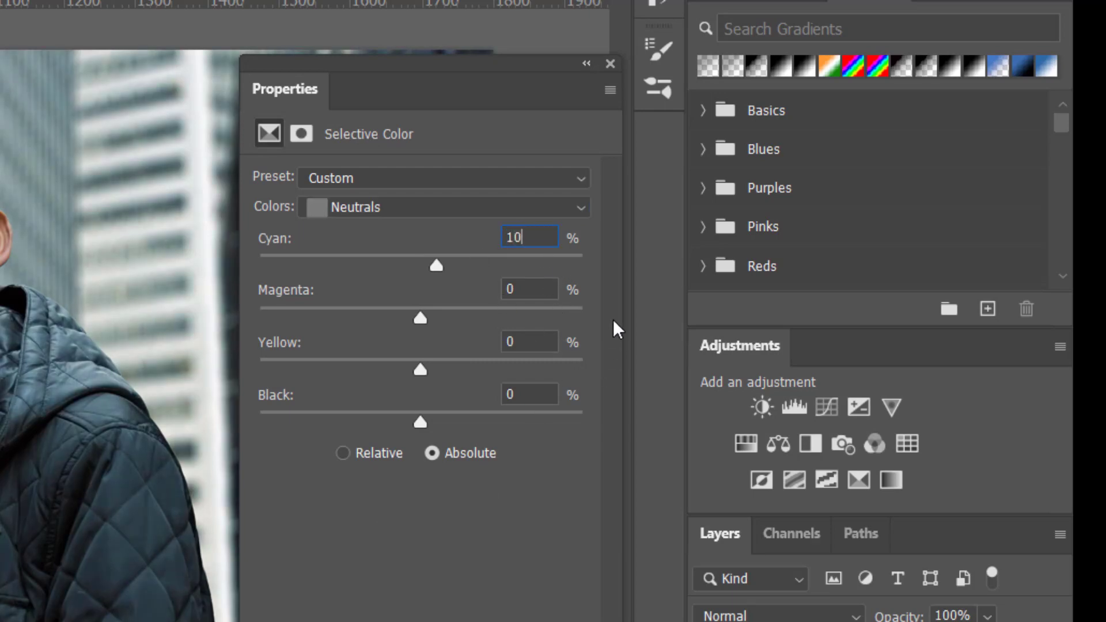
{"action": "left_click", "coordinate": [536, 348]}
{"action": "type", "text": "10"}
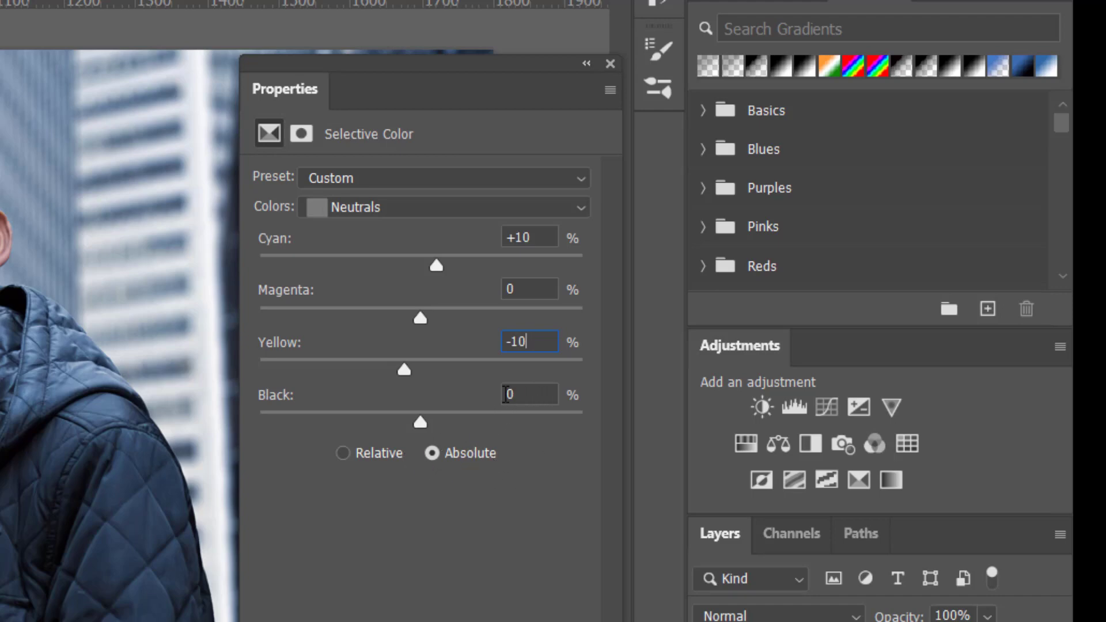
{"action": "key", "text": "Tab"}
{"action": "type", "text": "5"}
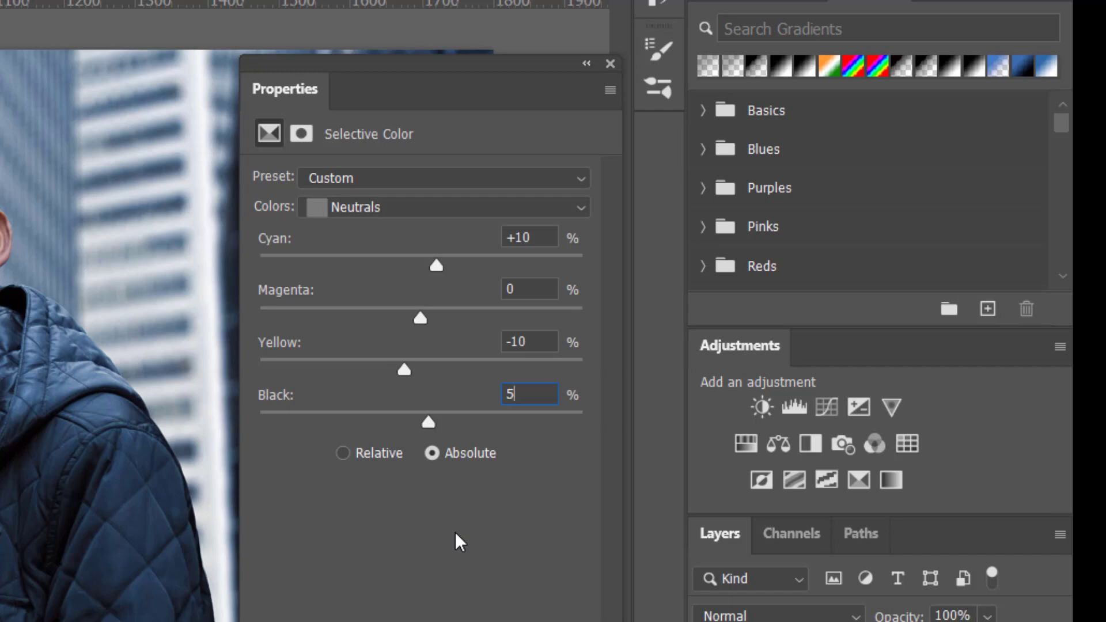
{"action": "left_click", "coordinate": [371, 209]}
{"action": "left_click", "coordinate": [364, 237]}
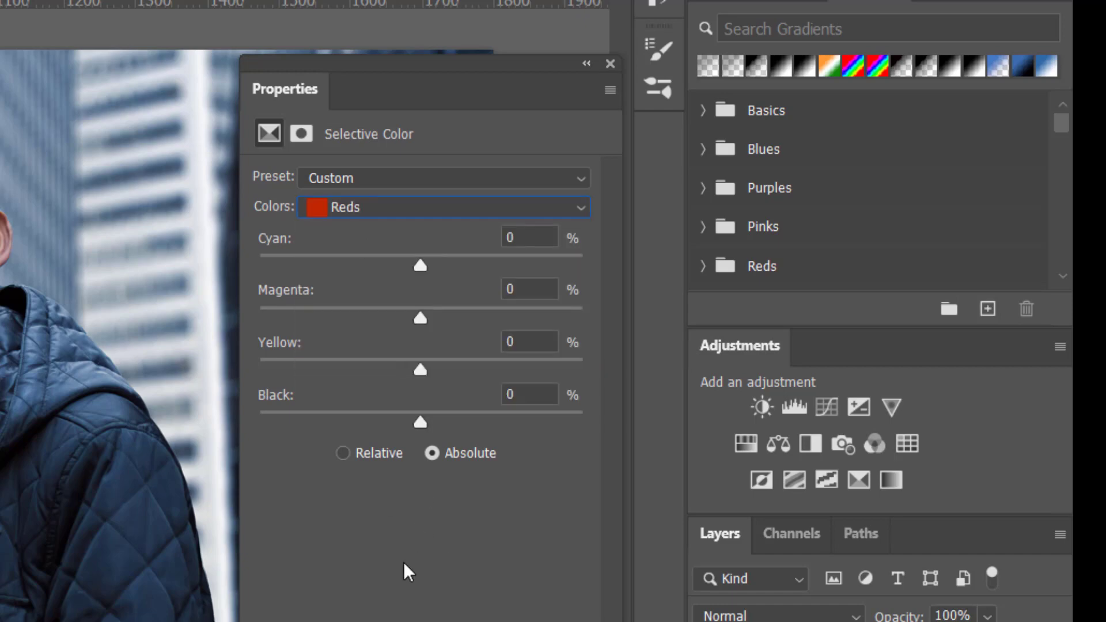
- Give the Reds range Cyan -10 and Yellow +10
{"action": "left_click", "coordinate": [532, 236]}
{"action": "type", "text": "-"}
{"action": "type", "text": "10"}
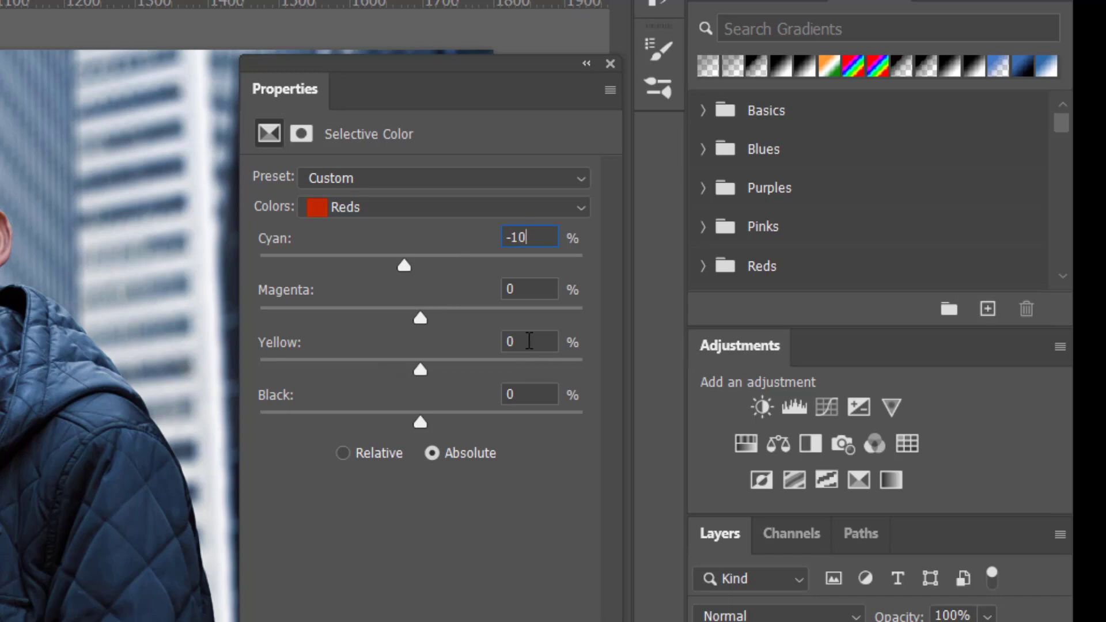
{"action": "left_click", "coordinate": [527, 342]}
{"action": "type", "text": "10"}
- Set Yellows to Cyan -15, Magenta +10, Black 5, then close Properties to view the portrait
{"action": "left_click", "coordinate": [368, 206]}
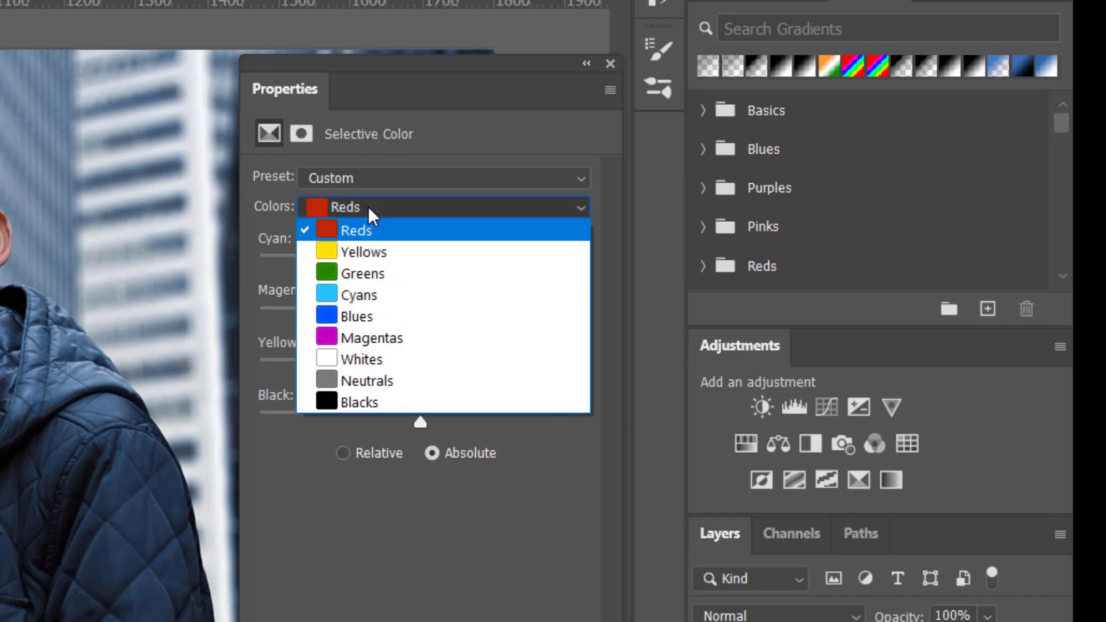
{"action": "left_click", "coordinate": [368, 252]}
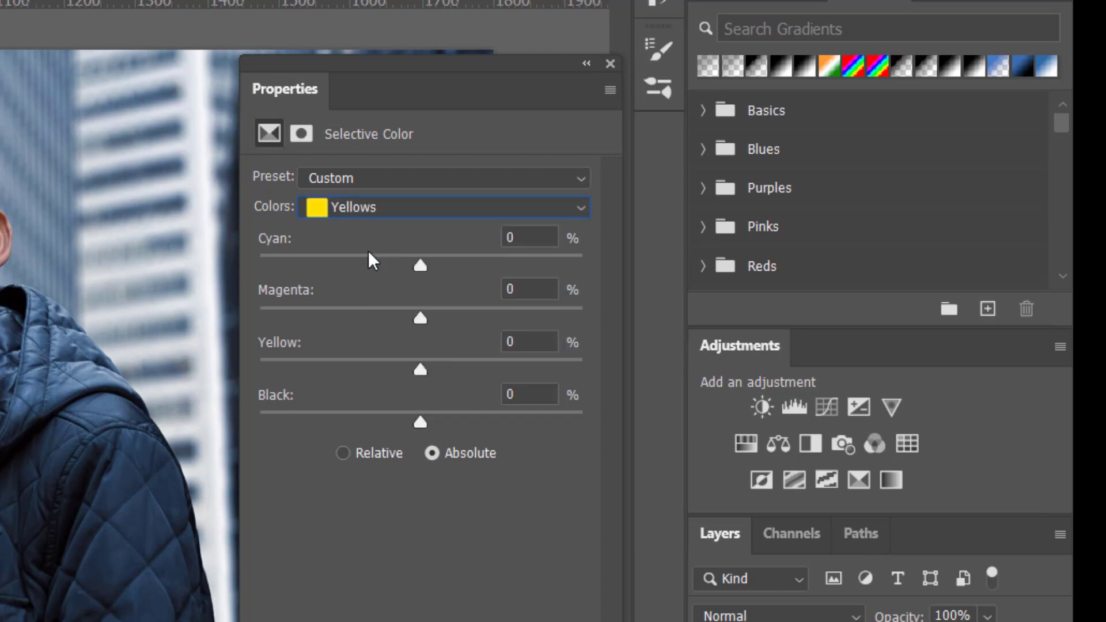
{"action": "left_click", "coordinate": [535, 238]}
{"action": "type", "text": "-15"}
{"action": "left_click", "coordinate": [528, 293]}
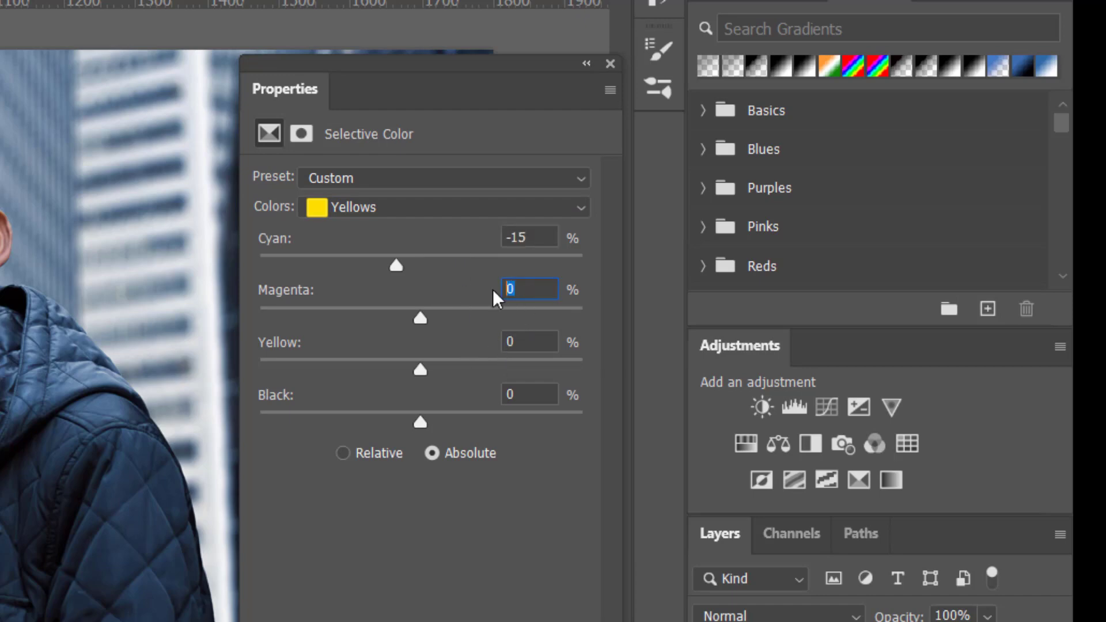
{"action": "type", "text": "10"}
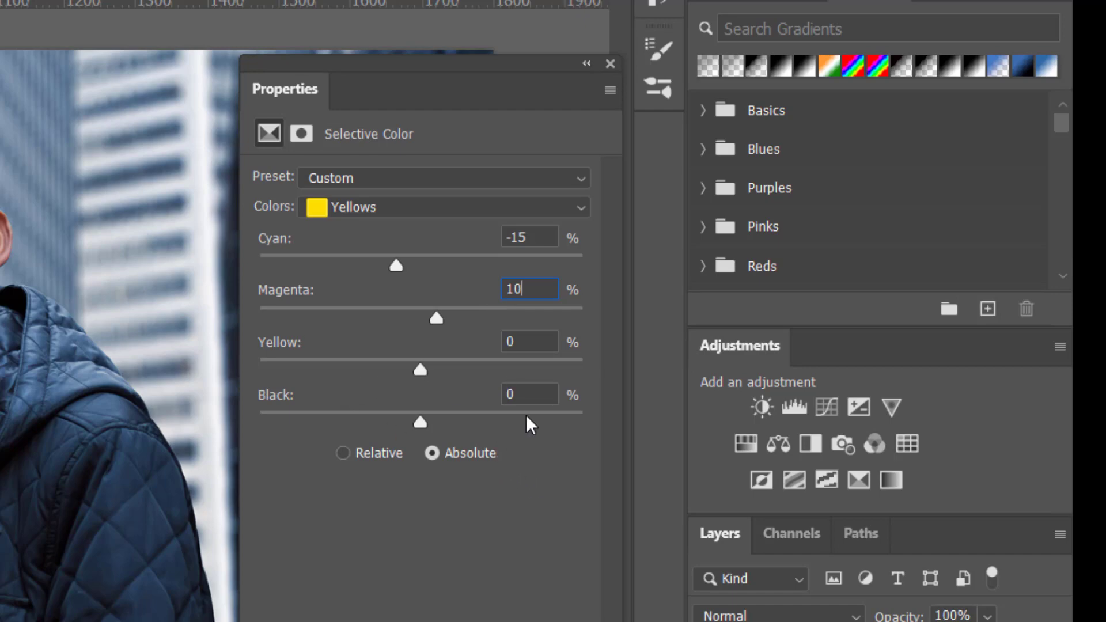
{"action": "left_click", "coordinate": [524, 395]}
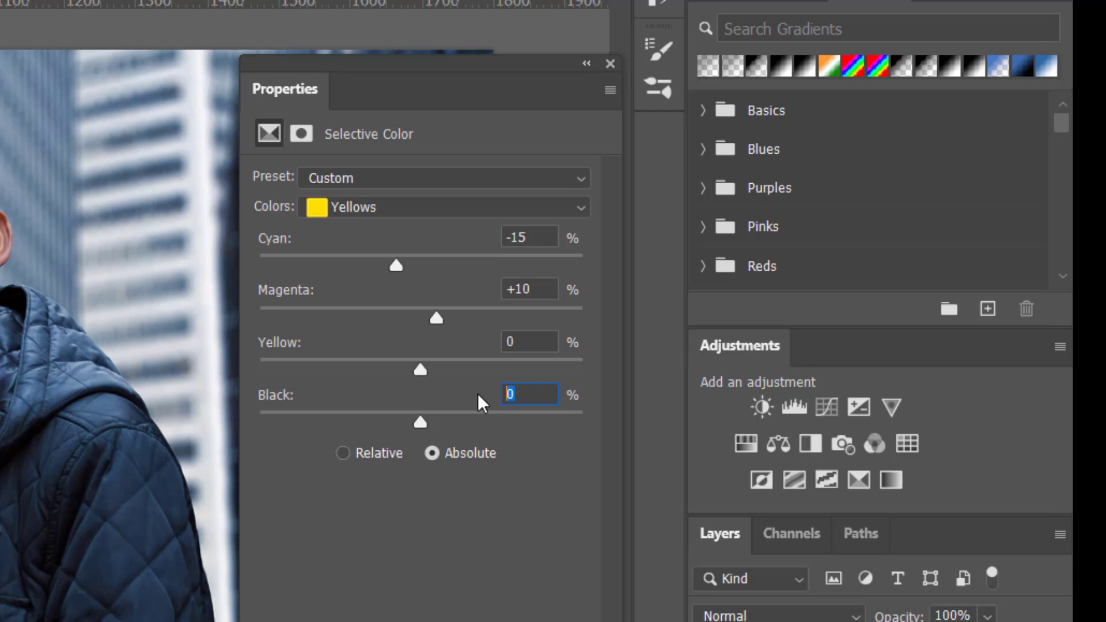
{"action": "type", "text": "5"}
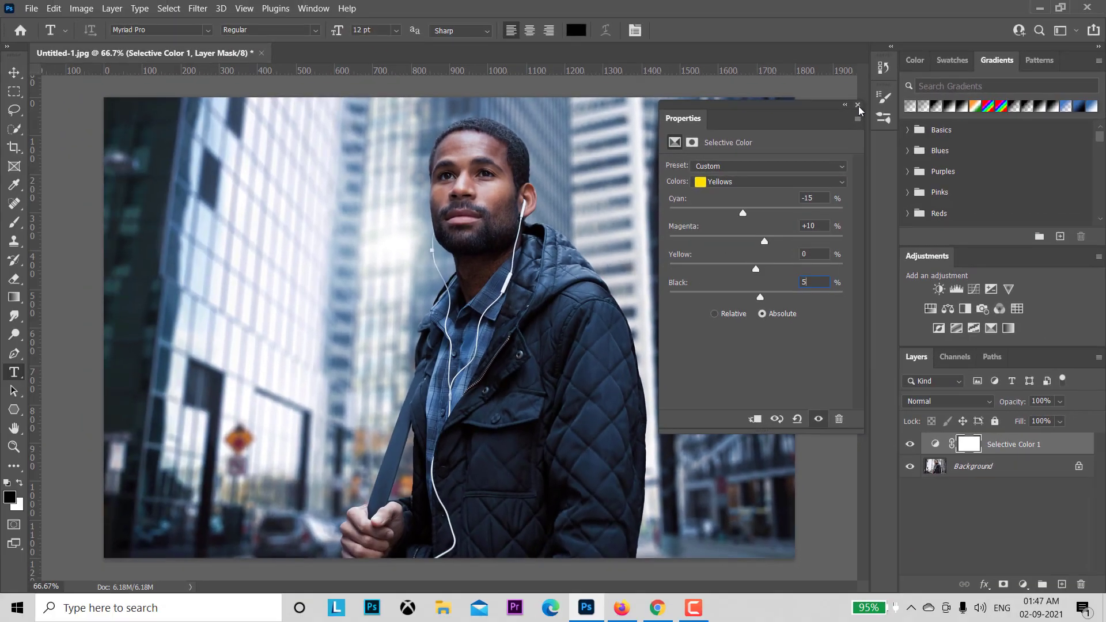
{"action": "left_click", "coordinate": [859, 106]}
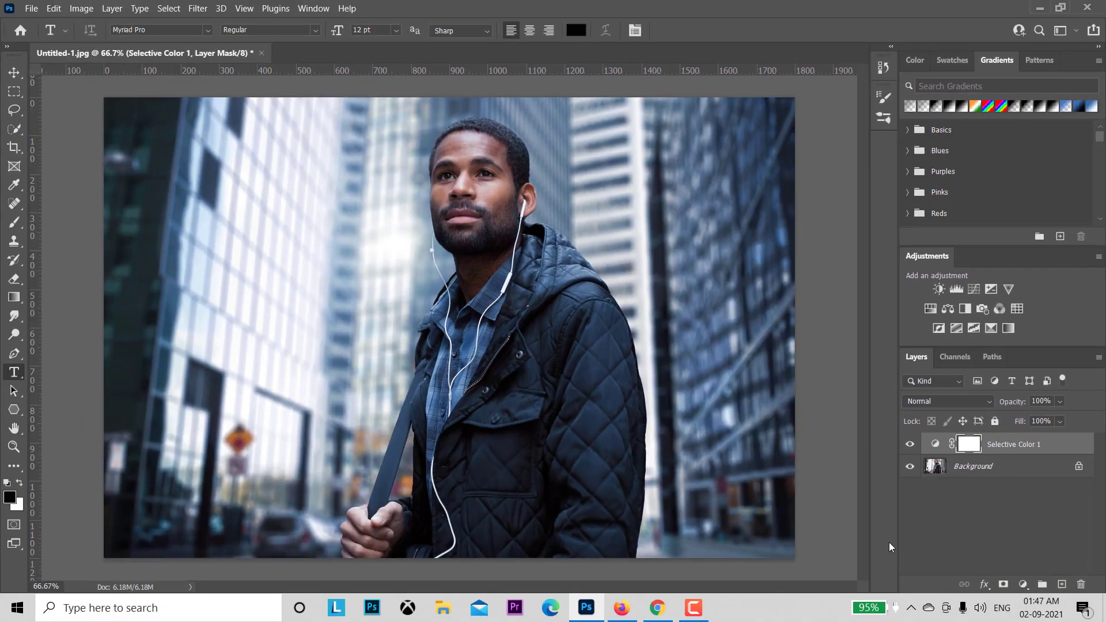
{"action": "left_click", "coordinate": [911, 445]}
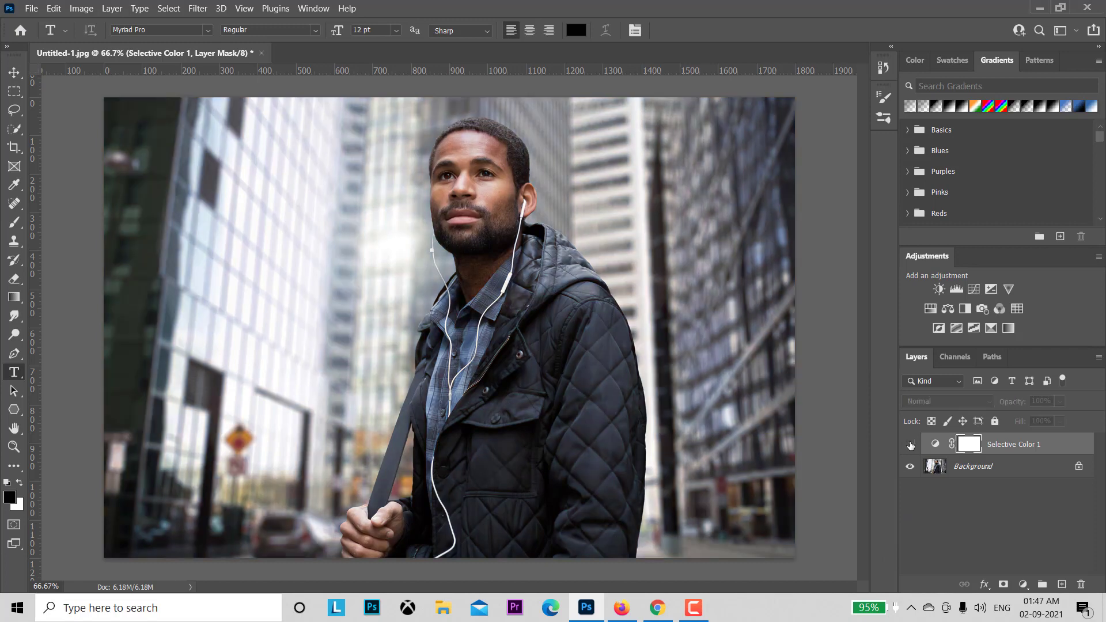
{"action": "left_click", "coordinate": [910, 445]}
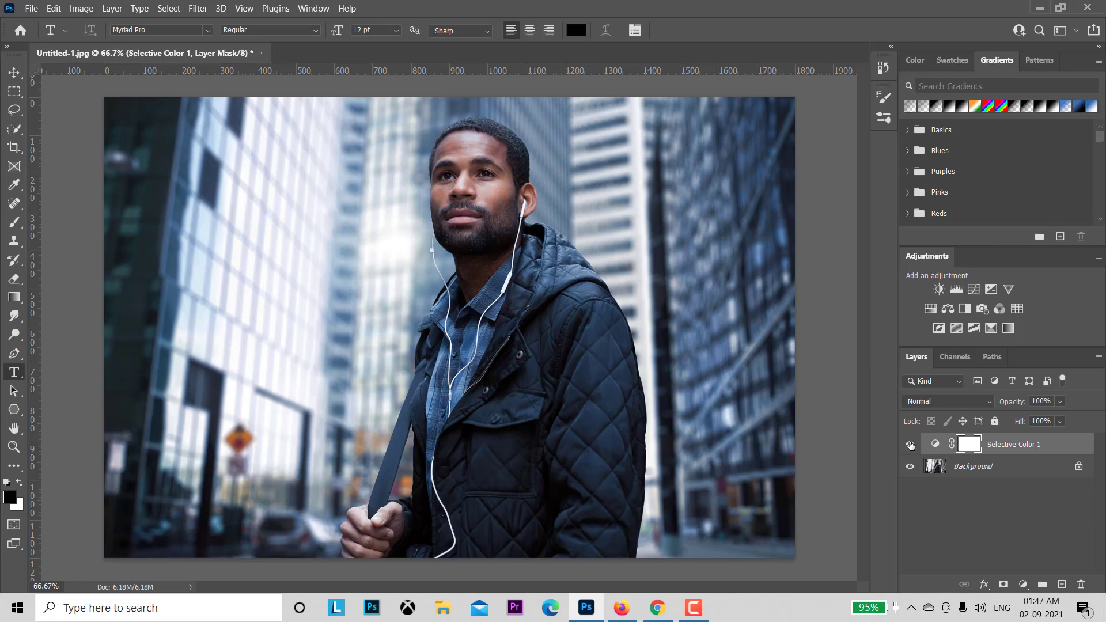
{"action": "left_click", "coordinate": [911, 445]}
{"action": "left_click", "coordinate": [910, 445]}
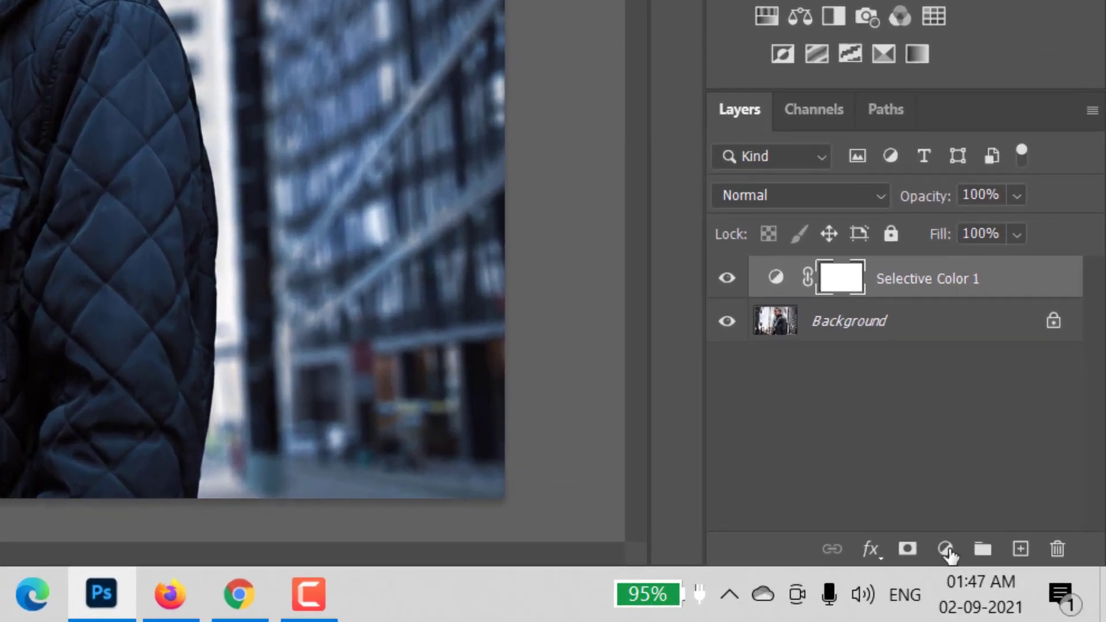
{"action": "left_click", "coordinate": [1023, 584]}
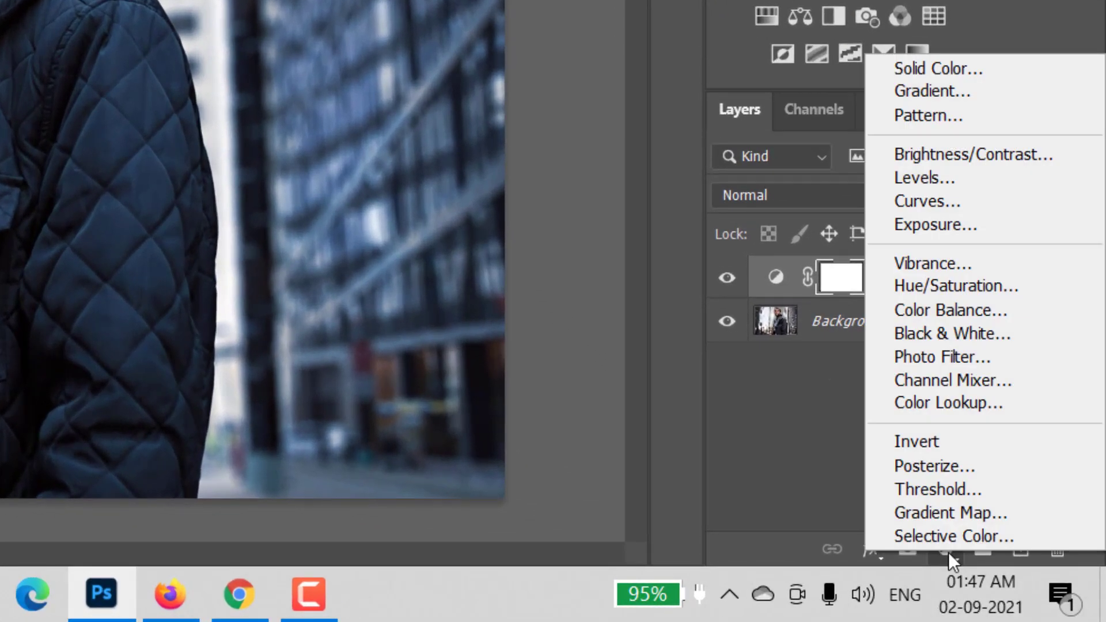
- Add a Vibrance adjustment layer with Vibrance 50, leaving Saturation at 0
{"action": "left_click", "coordinate": [974, 266]}
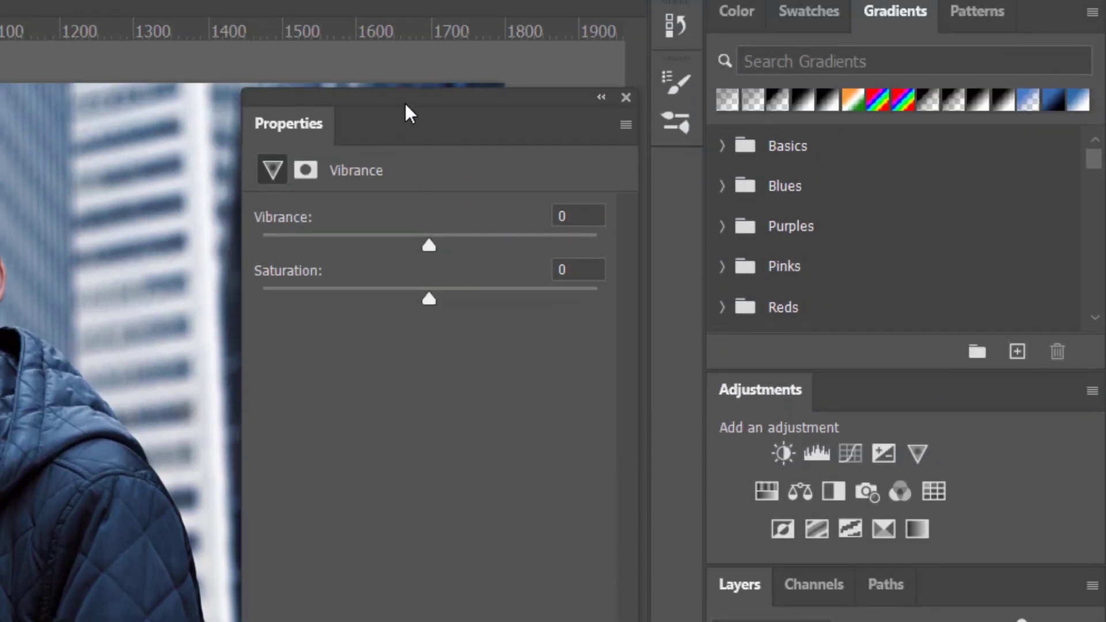
{"action": "mouse_move", "coordinate": [408, 111]}
{"action": "left_mouse_down"}
{"action": "mouse_move", "coordinate": [476, 158]}
{"action": "mouse_move", "coordinate": [402, 136]}
{"action": "left_mouse_up"}
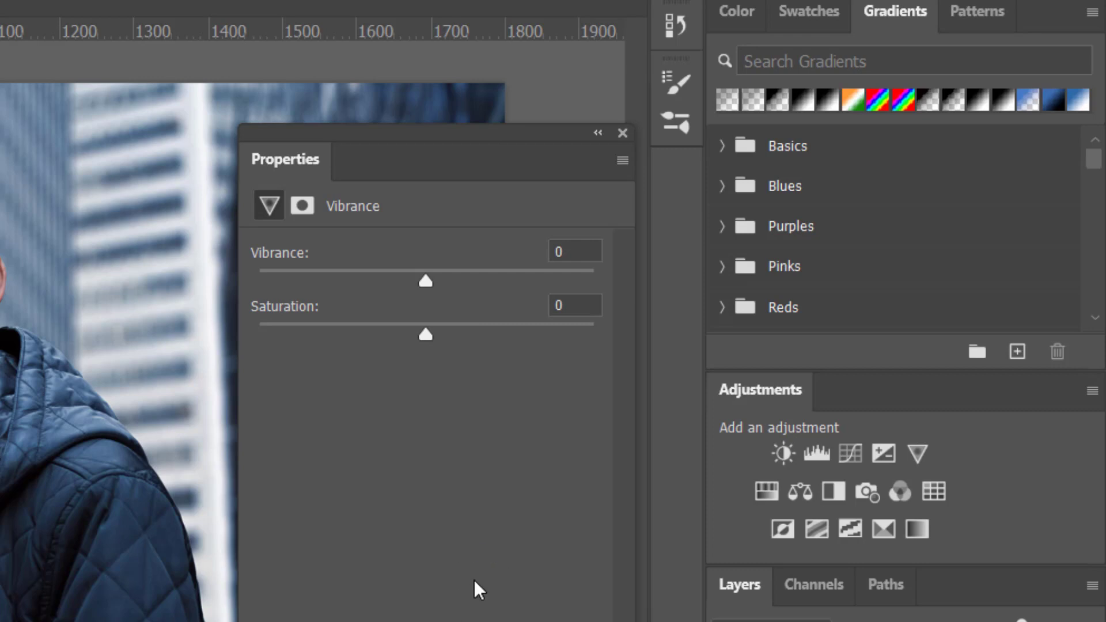
{"action": "left_click", "coordinate": [582, 251]}
{"action": "left_click_drag", "start_coordinate": [568, 252], "coordinate": [547, 254]}
{"action": "type", "text": "50"}
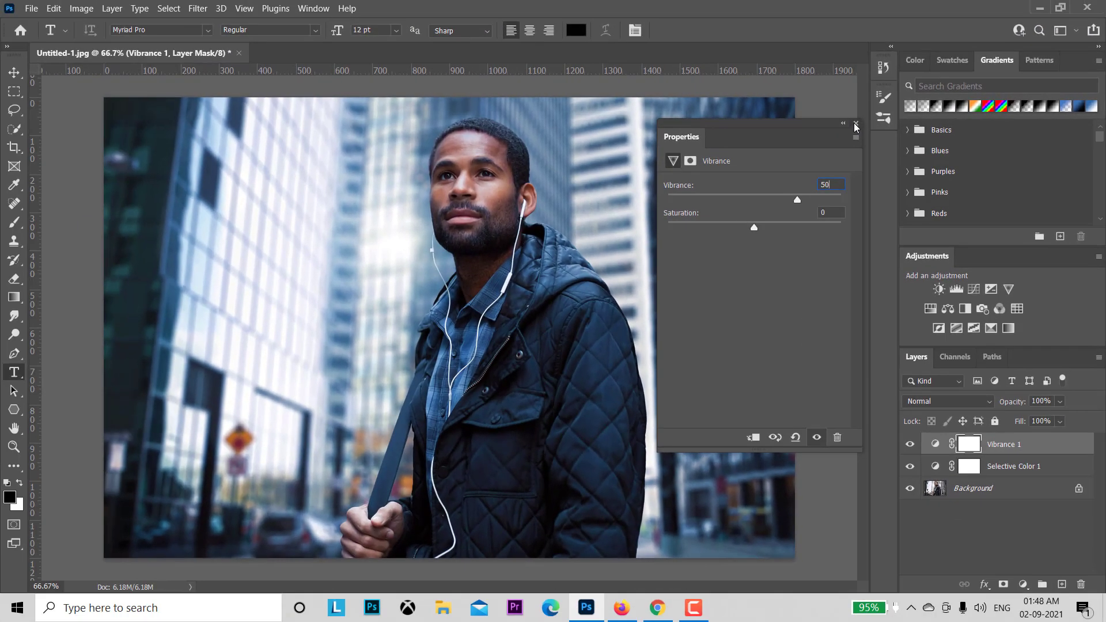
{"action": "left_click", "coordinate": [928, 241]}
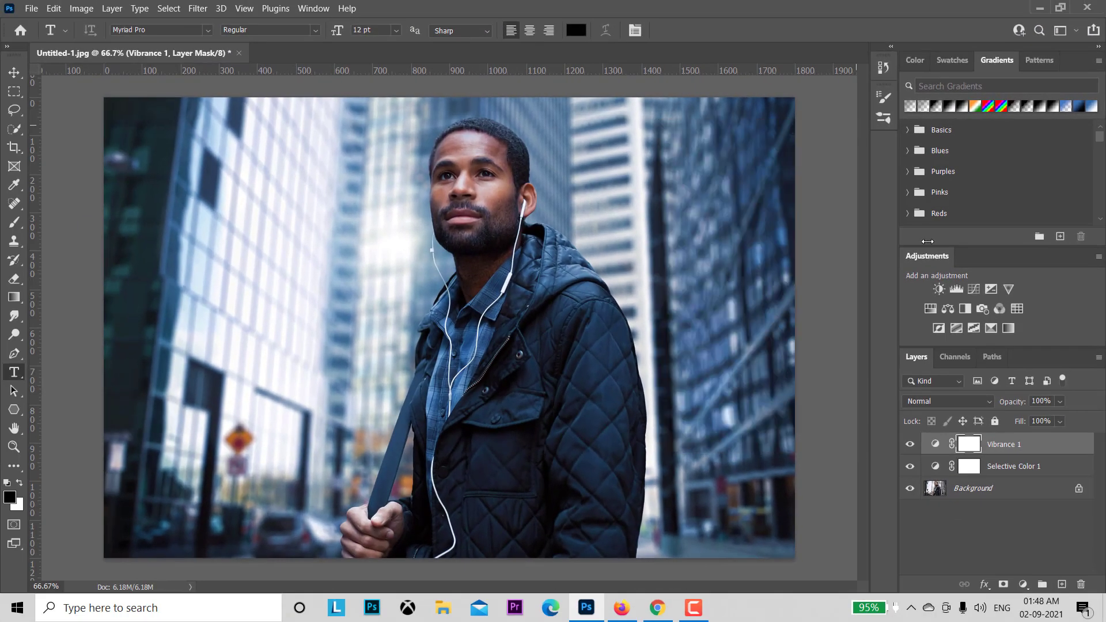
{"action": "left_click", "coordinate": [911, 444]}
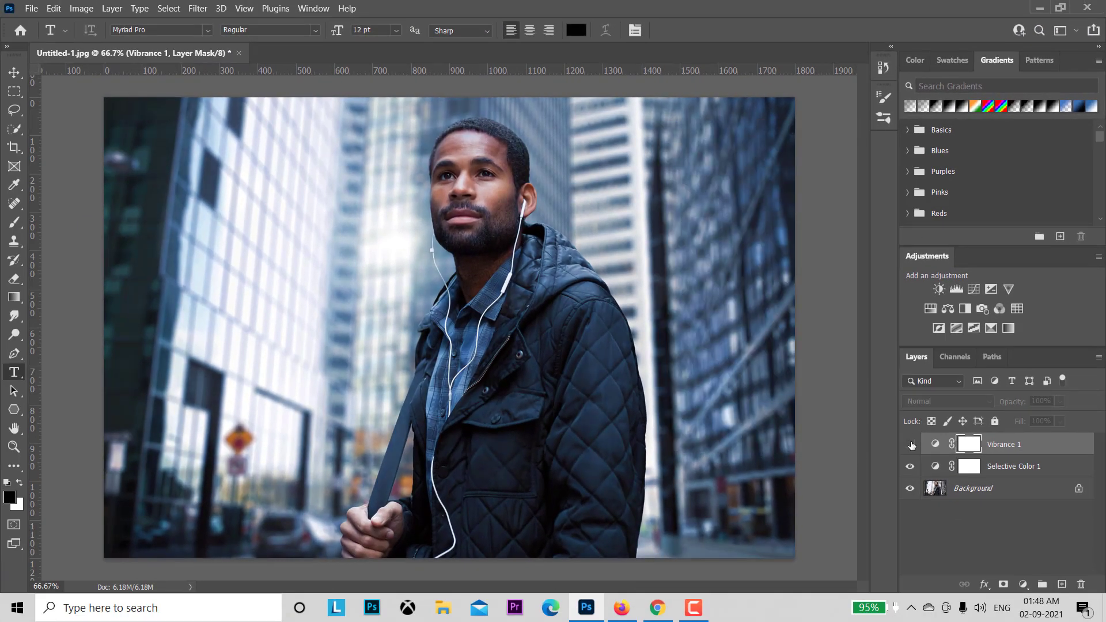
{"action": "left_click", "coordinate": [910, 445]}
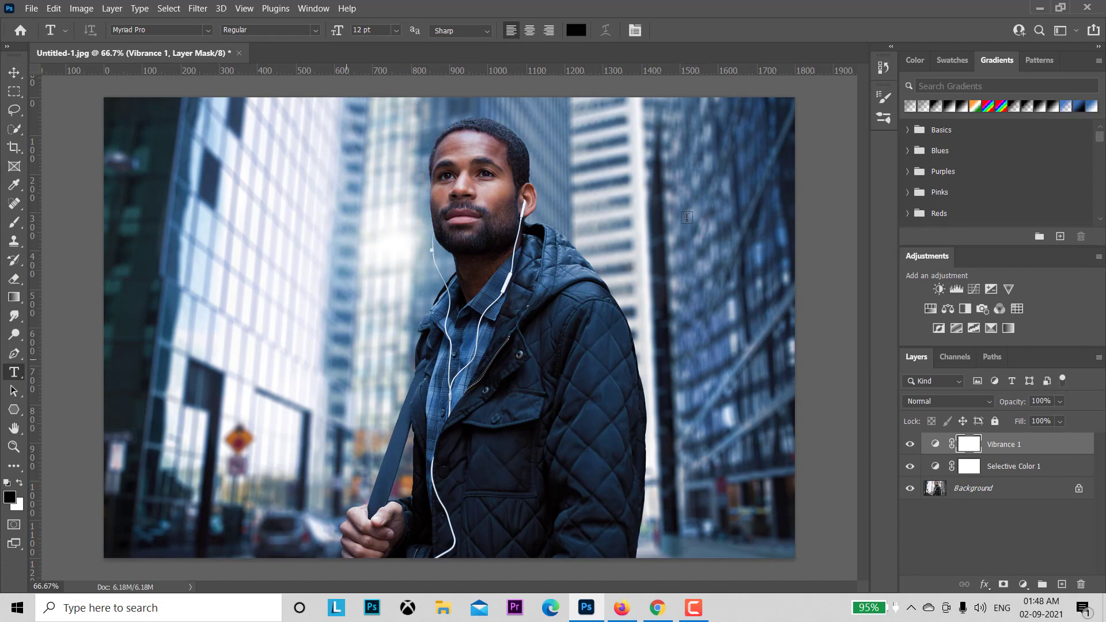
{"action": "left_click", "coordinate": [910, 444]}
{"action": "left_click", "coordinate": [910, 444]}
{"action": "left_click", "coordinate": [910, 444]}
{"action": "left_click", "coordinate": [910, 444]}
{"action": "left_click", "coordinate": [911, 444]}
- Float and minimize the photo window, then open Discover's Hands-on tutorials with an empty search
{"action": "left_click_drag", "start_coordinate": [133, 54], "coordinate": [224, 99]}
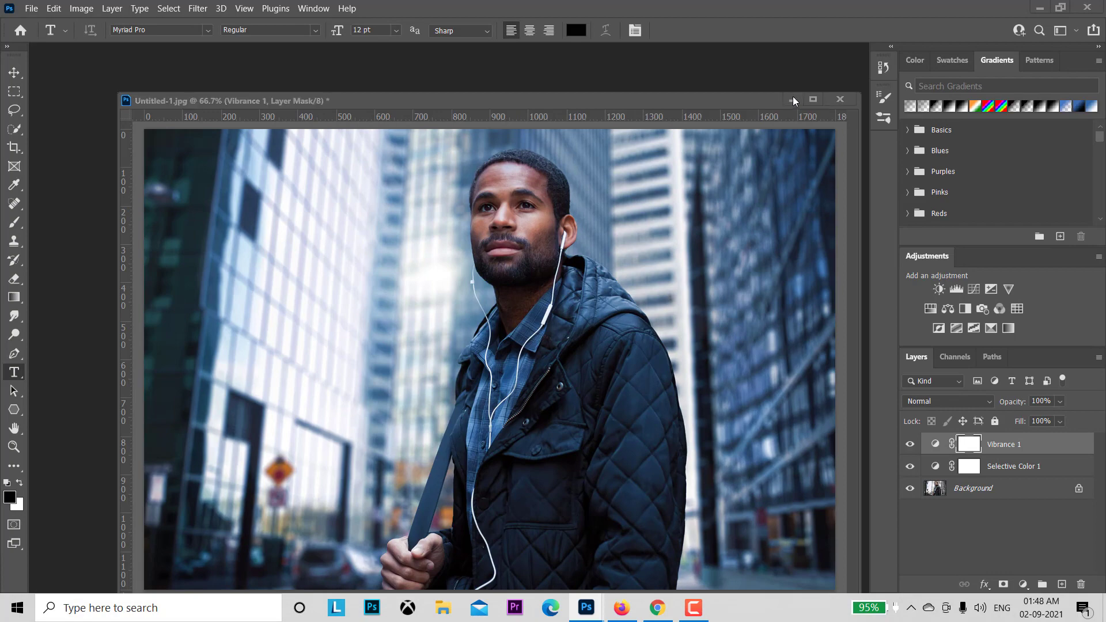
{"action": "left_click", "coordinate": [792, 99]}
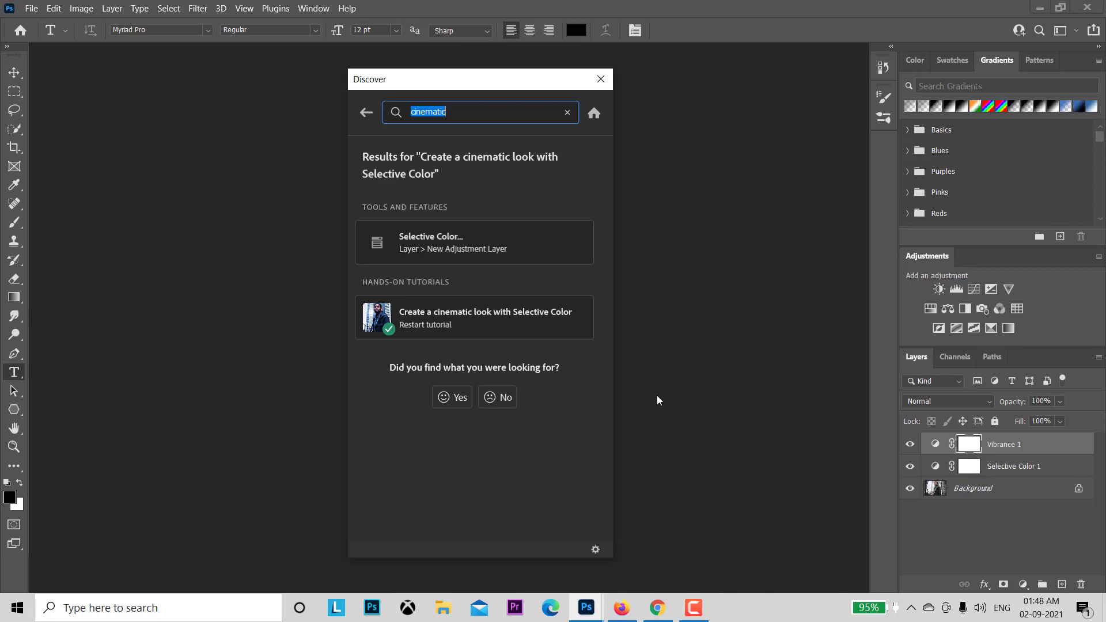
{"action": "mouse_move", "coordinate": [474, 242]}
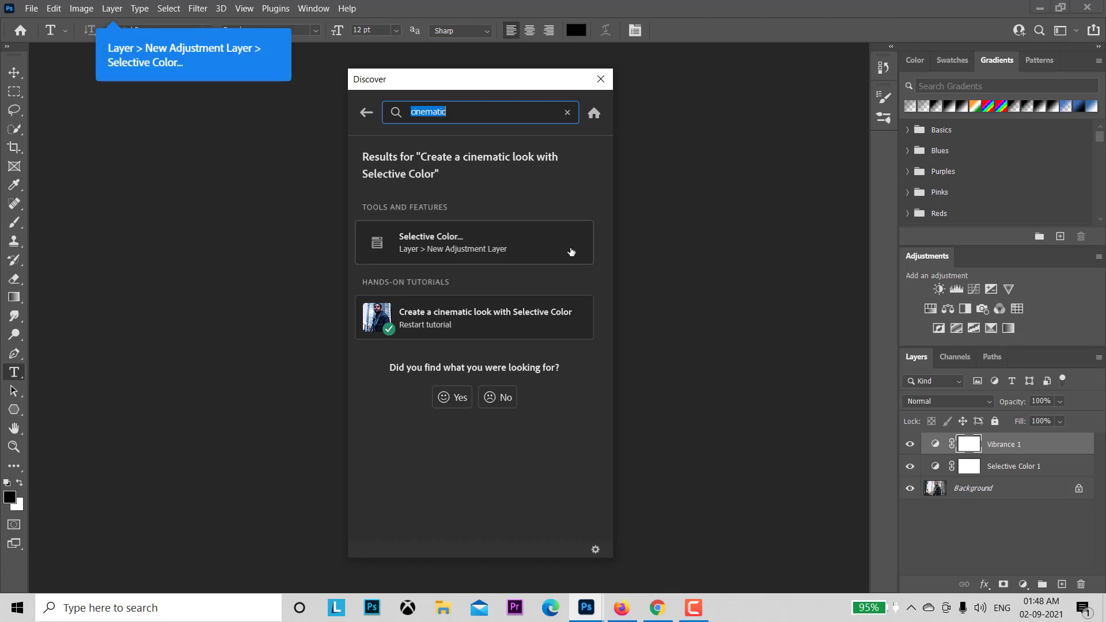
{"action": "left_click", "coordinate": [568, 112]}
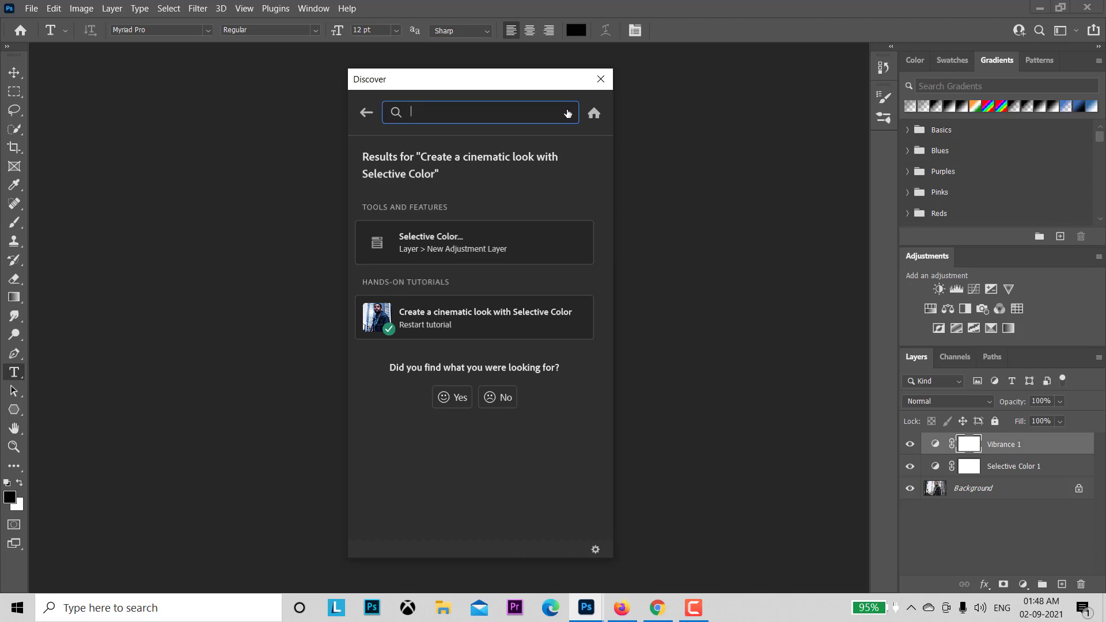
{"action": "left_click", "coordinate": [595, 115]}
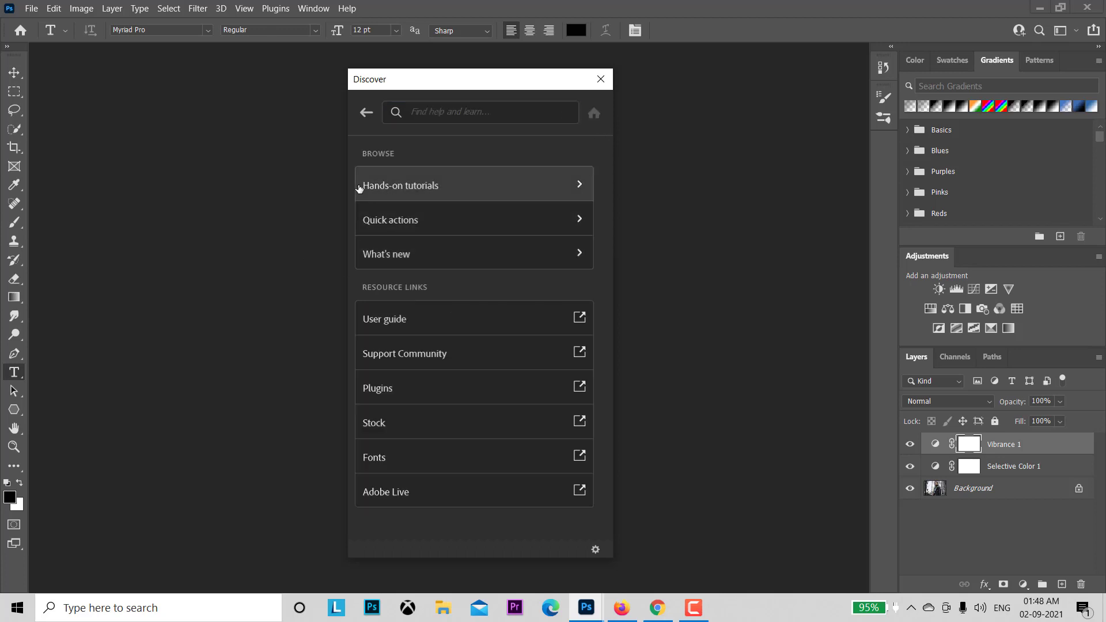
{"action": "left_click", "coordinate": [507, 188]}
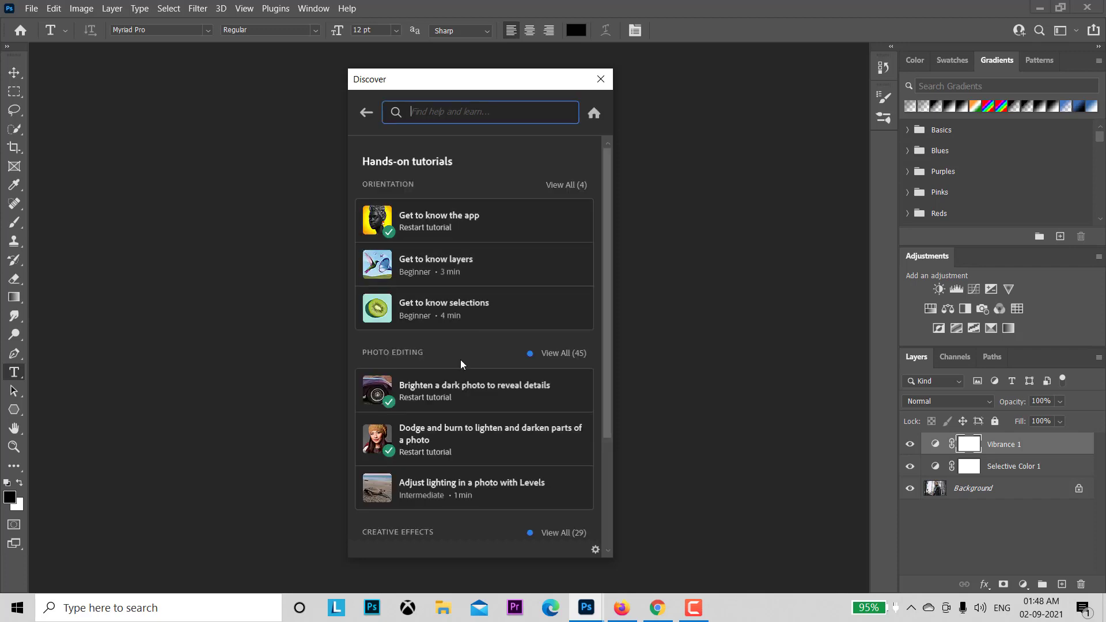
- Scroll through the Hands-on tutorials list and reposition the Discover panel
{"action": "scroll", "coordinate": [461, 359], "scroll_direction": "down", "scroll_amount": 3}
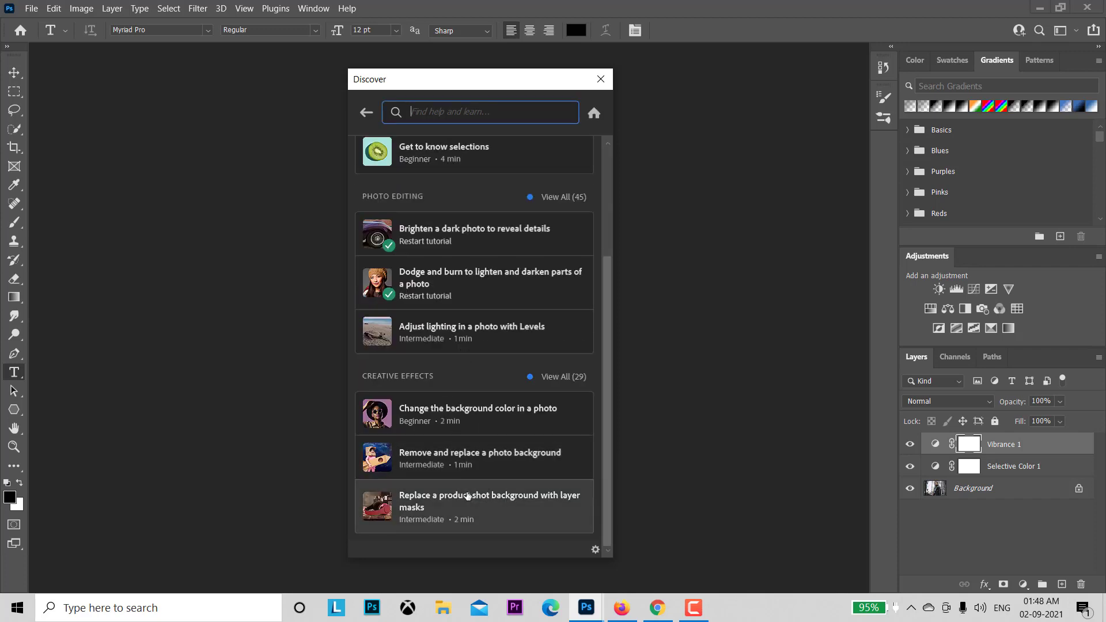
{"action": "scroll", "coordinate": [467, 492], "scroll_direction": "up", "scroll_amount": 3}
{"action": "left_click_drag", "start_coordinate": [608, 254], "coordinate": [613, 252]}
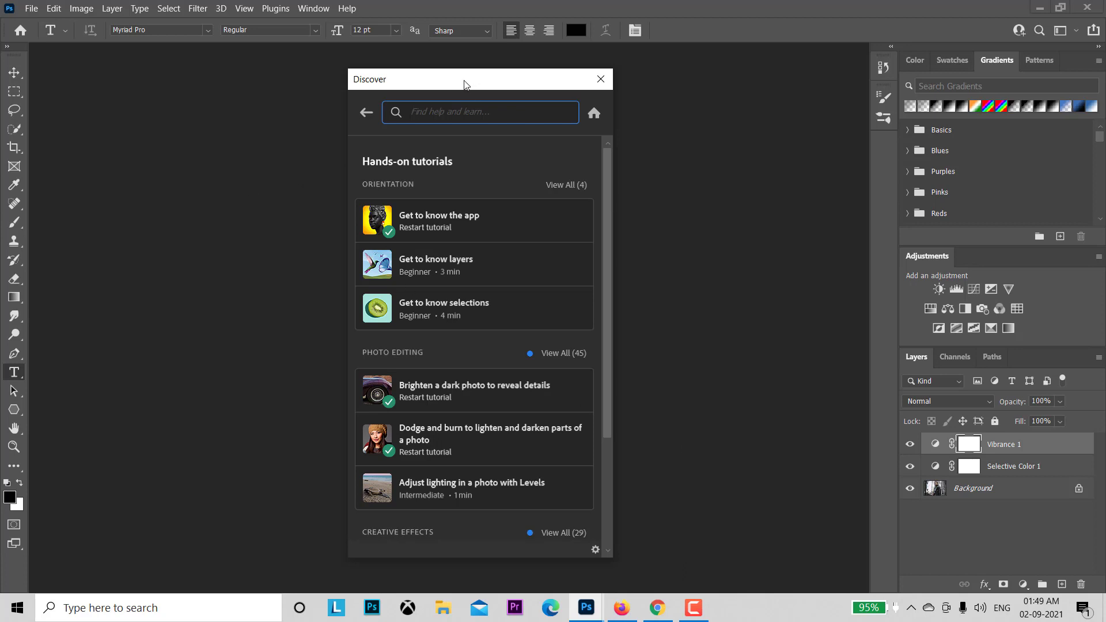
{"action": "left_click_drag", "start_coordinate": [466, 84], "coordinate": [452, 83]}
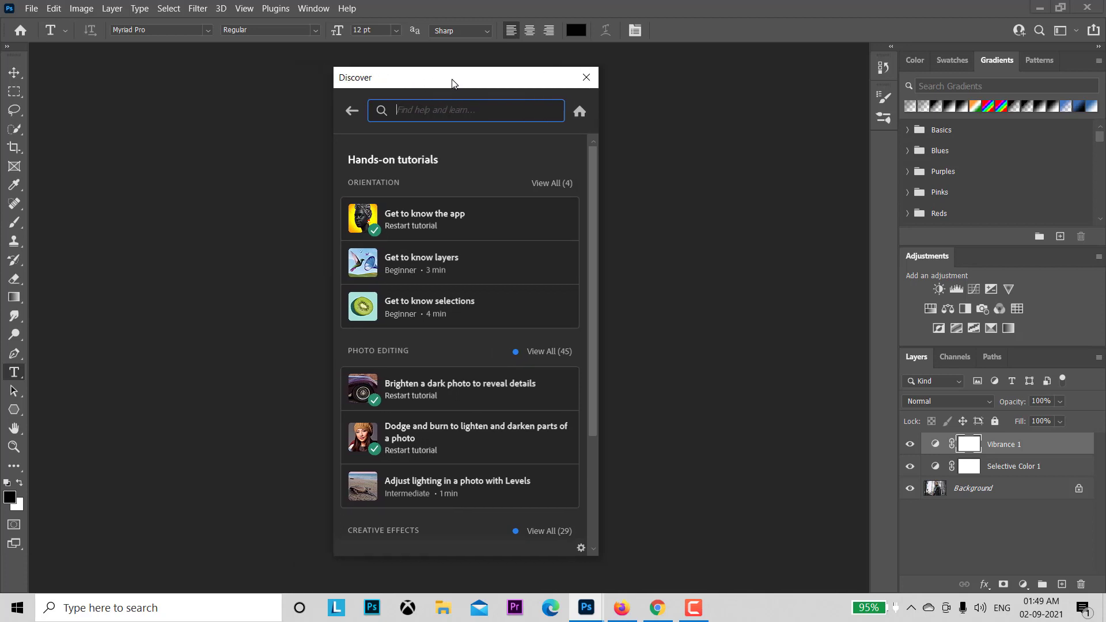
{"action": "left_click_drag", "start_coordinate": [452, 84], "coordinate": [453, 80]}
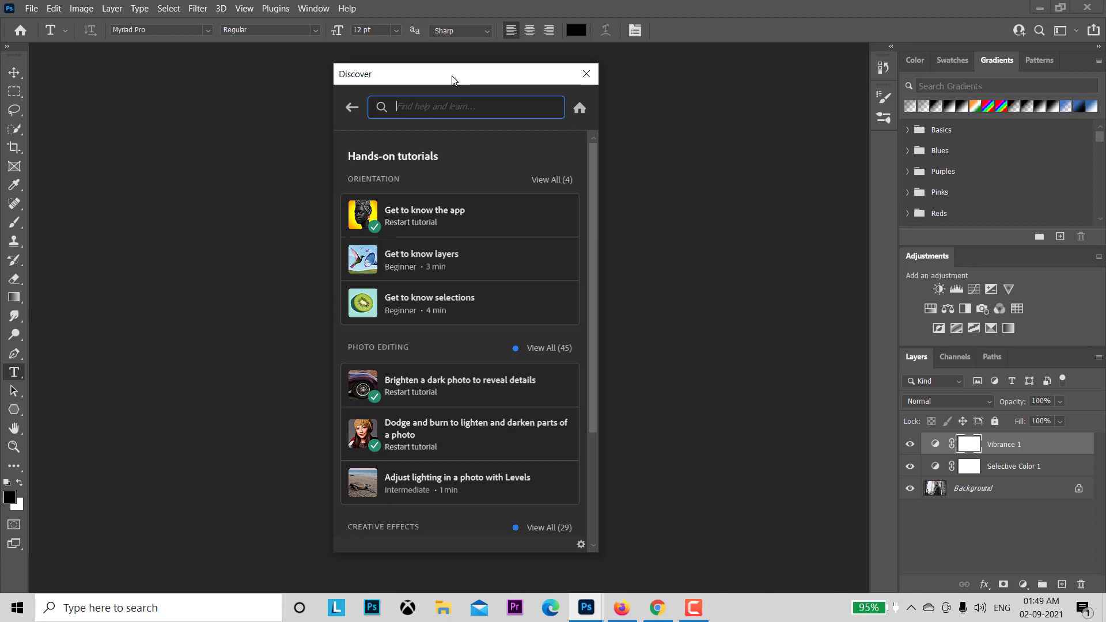
{"action": "left_click_drag", "start_coordinate": [453, 80], "coordinate": [453, 80]}
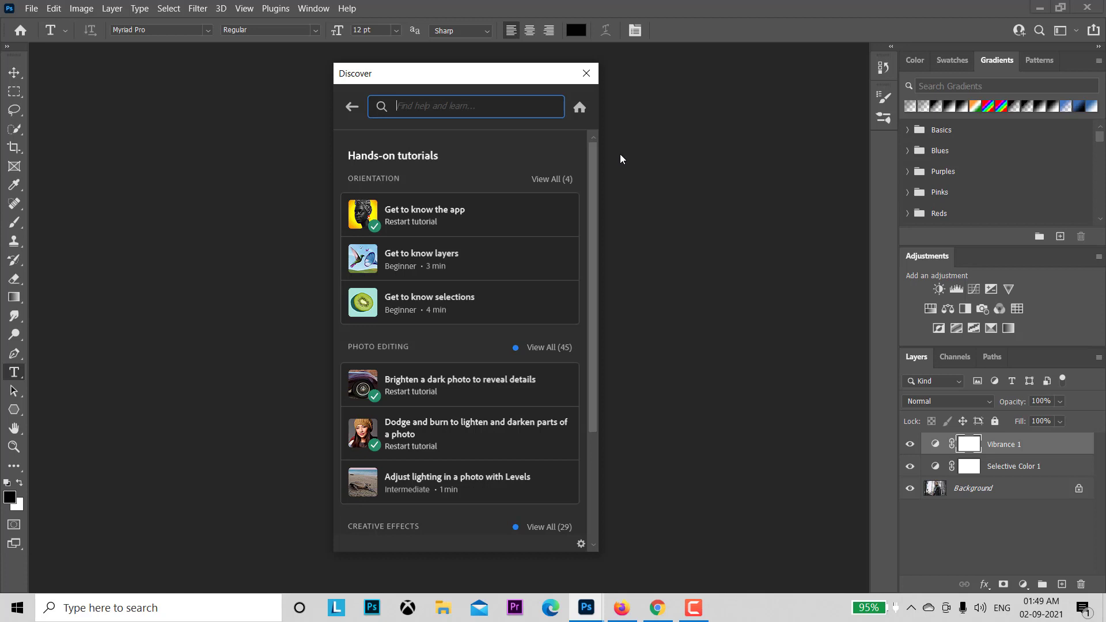
- Close Discover, restore Untitled-1.jpg docked as a tab, and zoom in on the portrait
{"action": "left_click", "coordinate": [584, 75]}
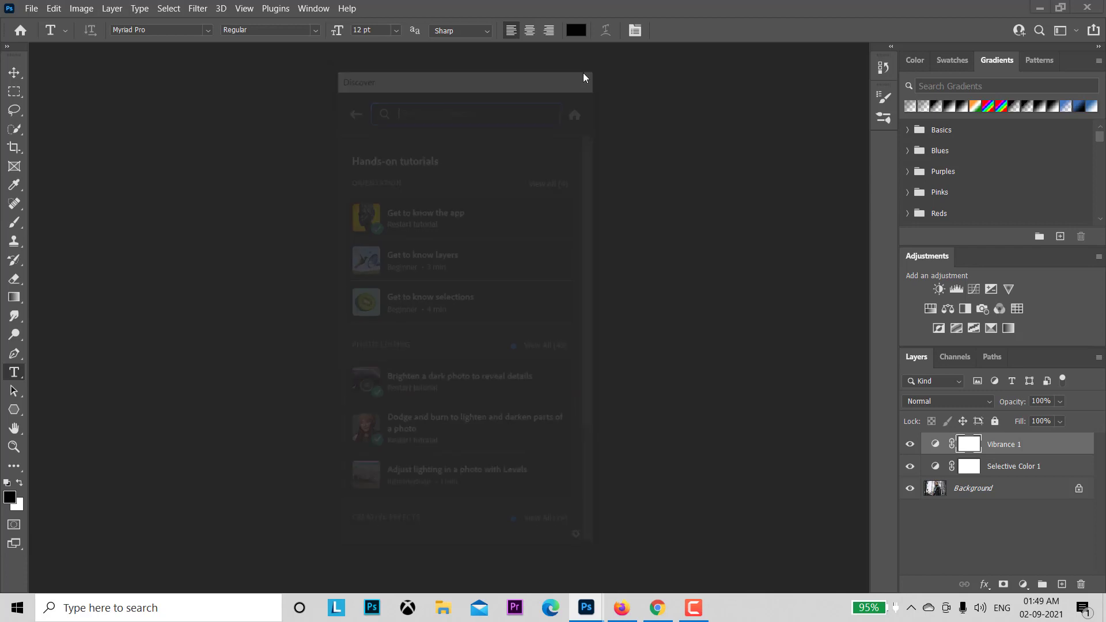
{"action": "mouse_move", "coordinate": [586, 607]}
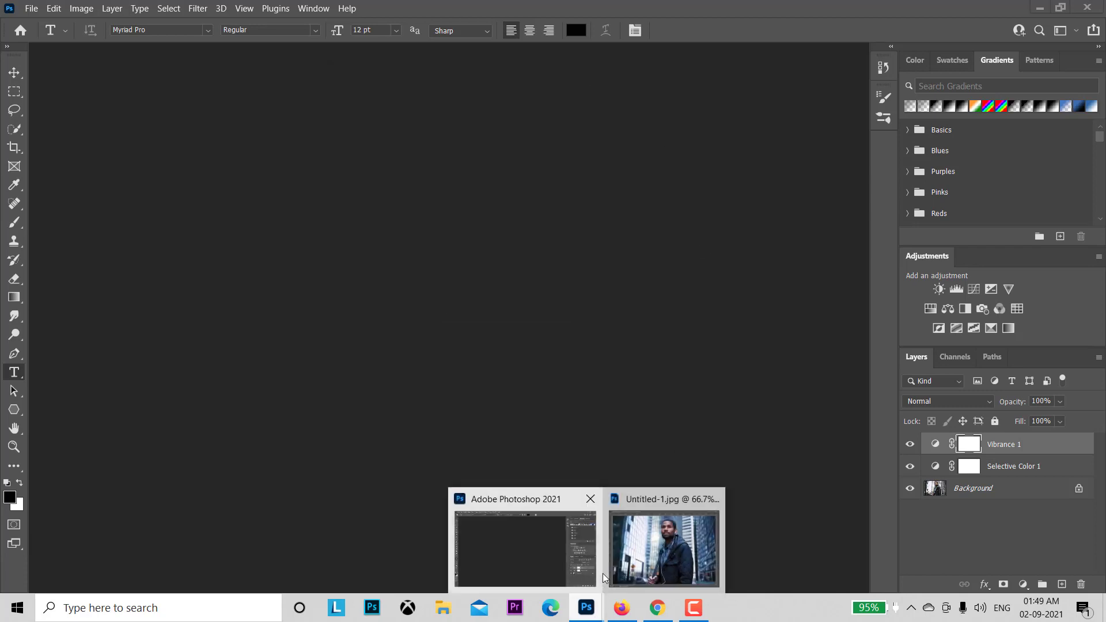
{"action": "left_click", "coordinate": [635, 545]}
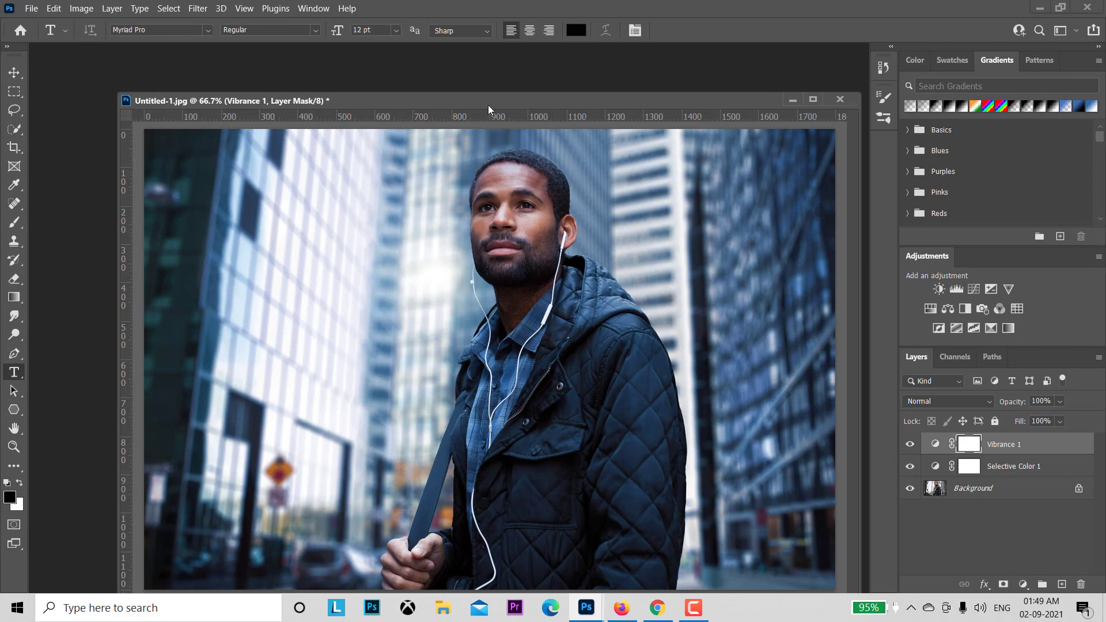
{"action": "left_click_drag", "start_coordinate": [489, 105], "coordinate": [457, 46]}
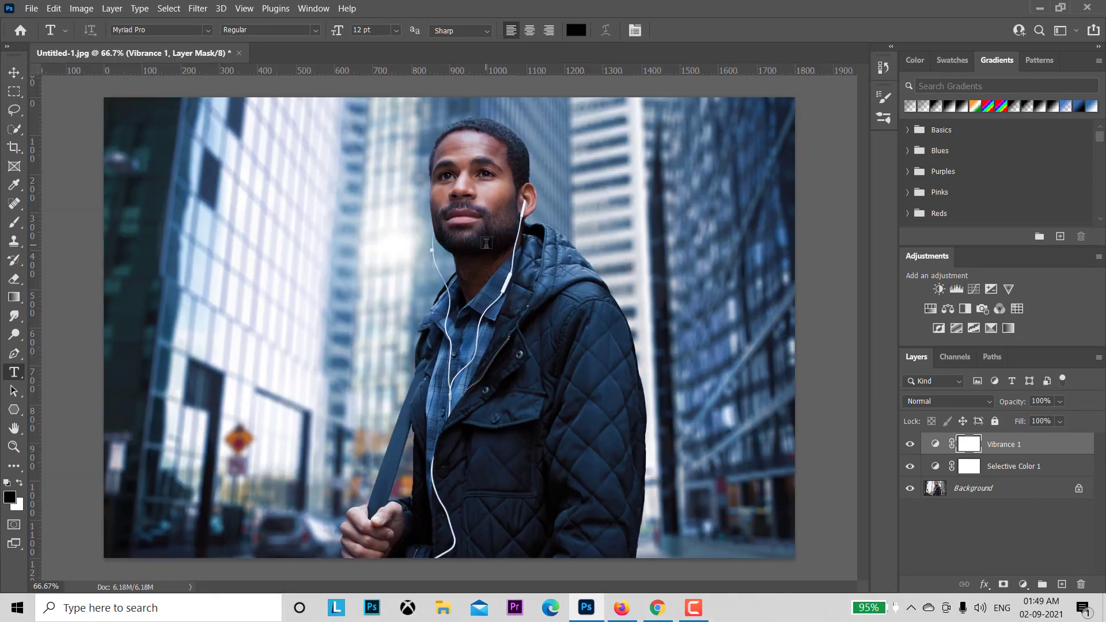
{"action": "key", "text": "z"}
{"action": "left_click_drag", "start_coordinate": [485, 220], "coordinate": [491, 230]}
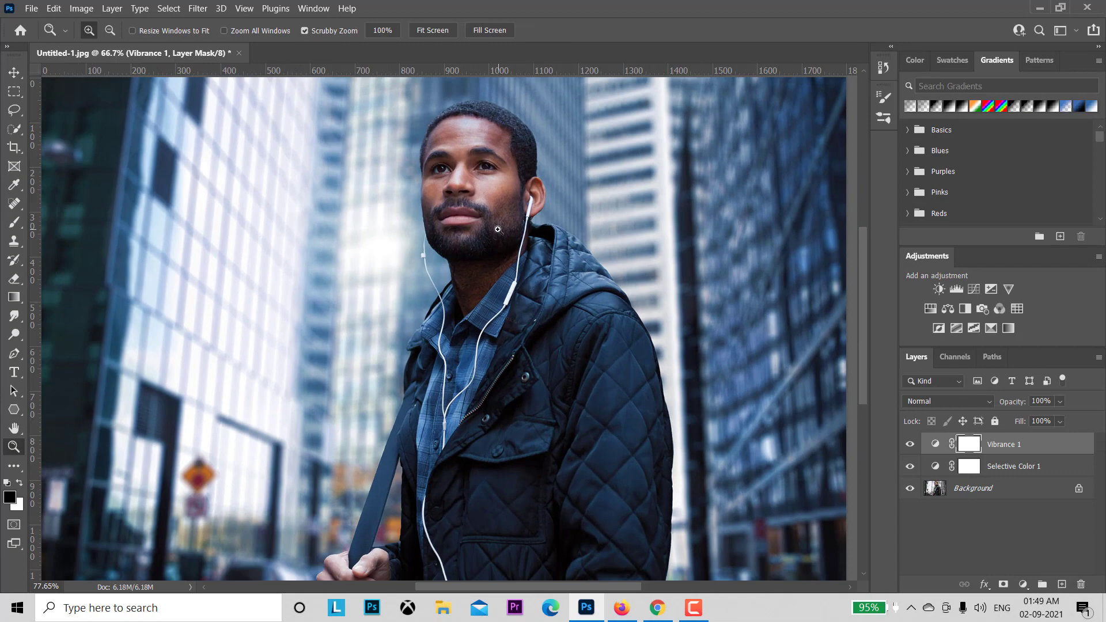
{"action": "left_click", "coordinate": [910, 490], "text": "alt"}
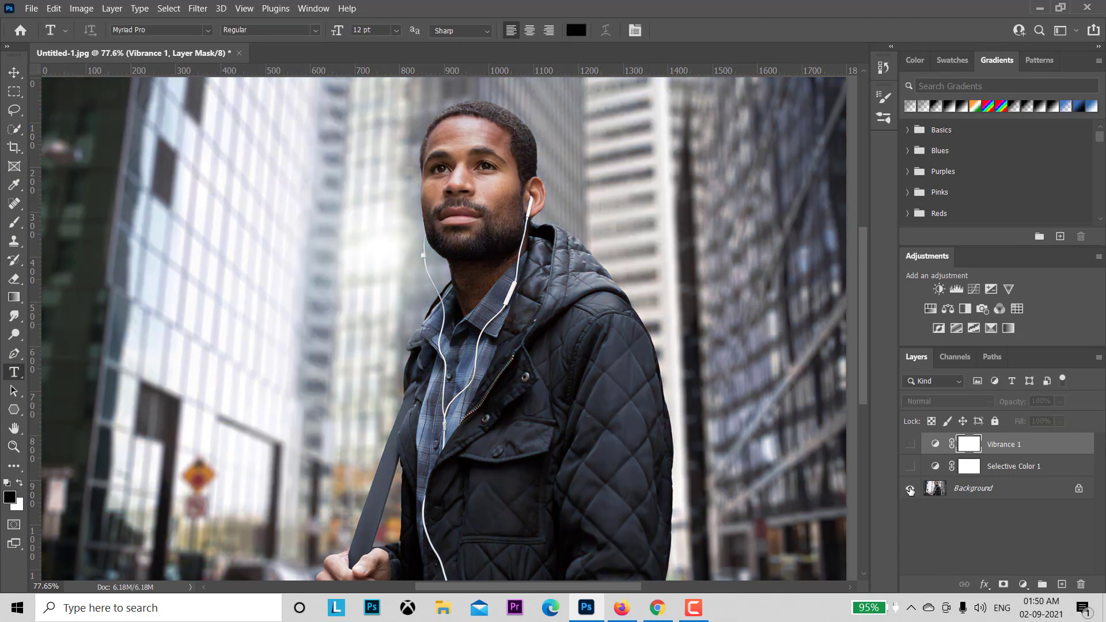
{"action": "left_click", "coordinate": [910, 490], "text": "alt"}
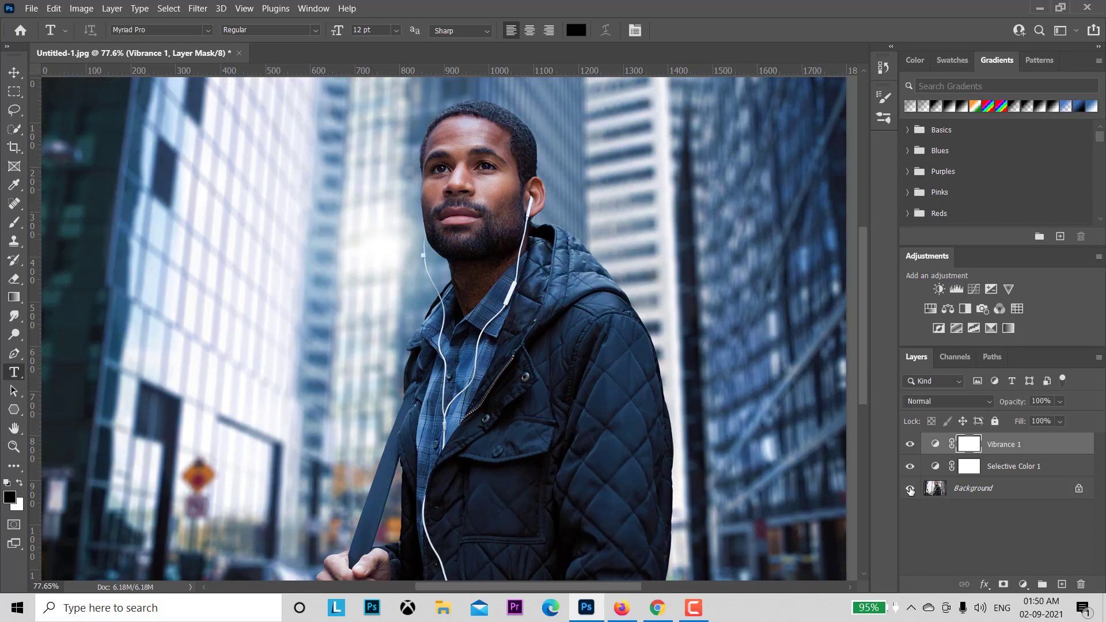
{"action": "left_click", "coordinate": [911, 490], "text": "alt"}
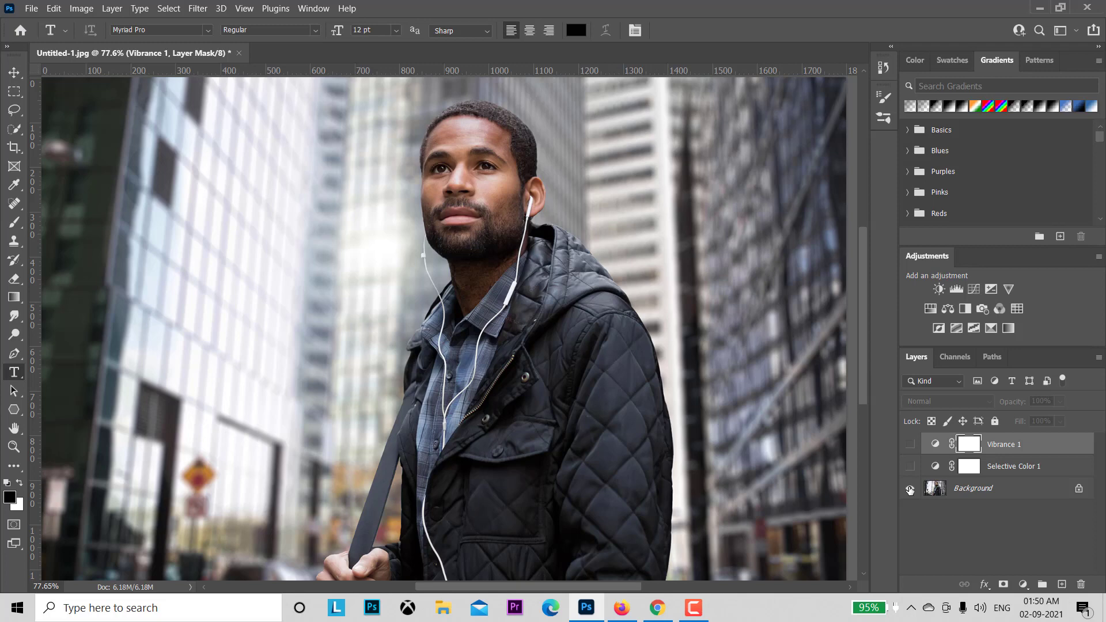
{"action": "left_click", "coordinate": [910, 491], "text": "alt"}
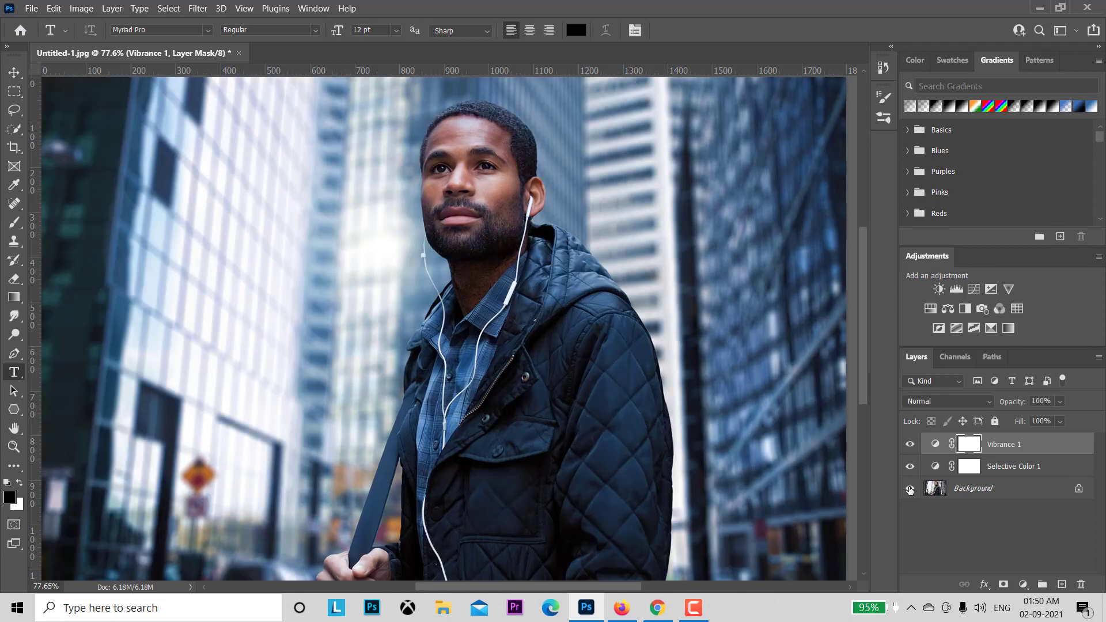
{"action": "left_click", "coordinate": [910, 490], "text": "alt"}
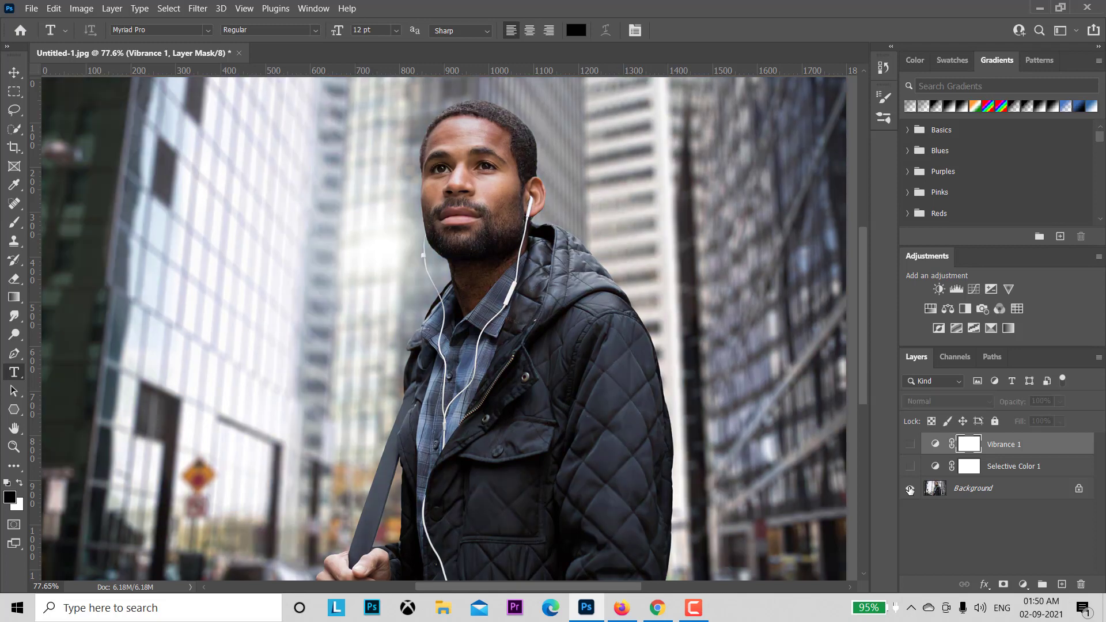
{"action": "left_click", "coordinate": [909, 490], "text": "alt"}
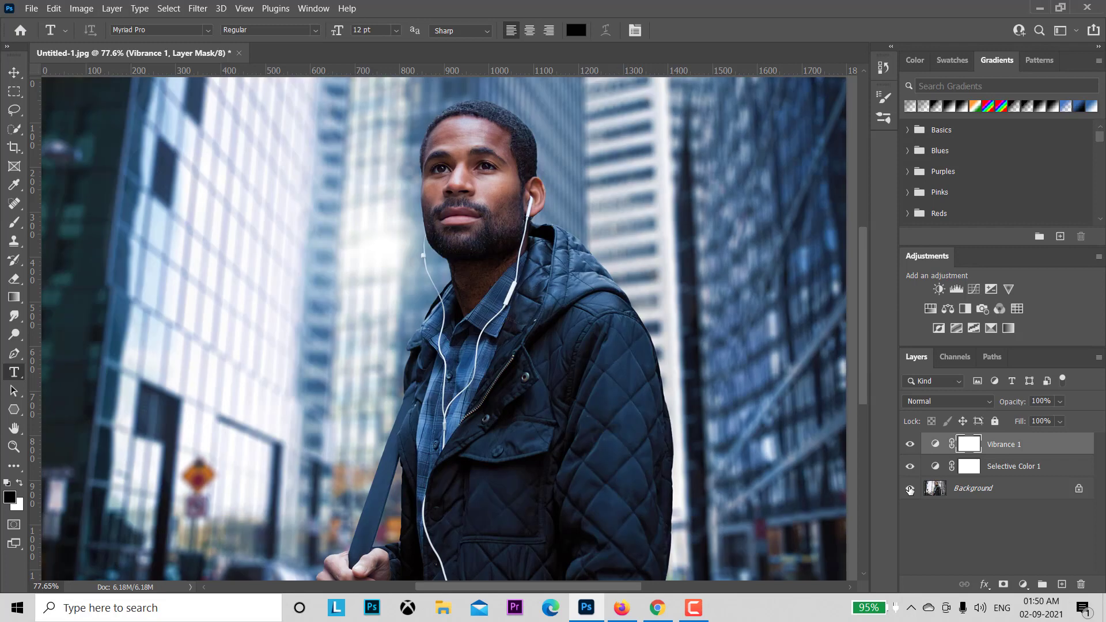
{"action": "left_click", "coordinate": [910, 490], "text": "alt"}
{"action": "left_click", "coordinate": [909, 490], "text": "alt"}
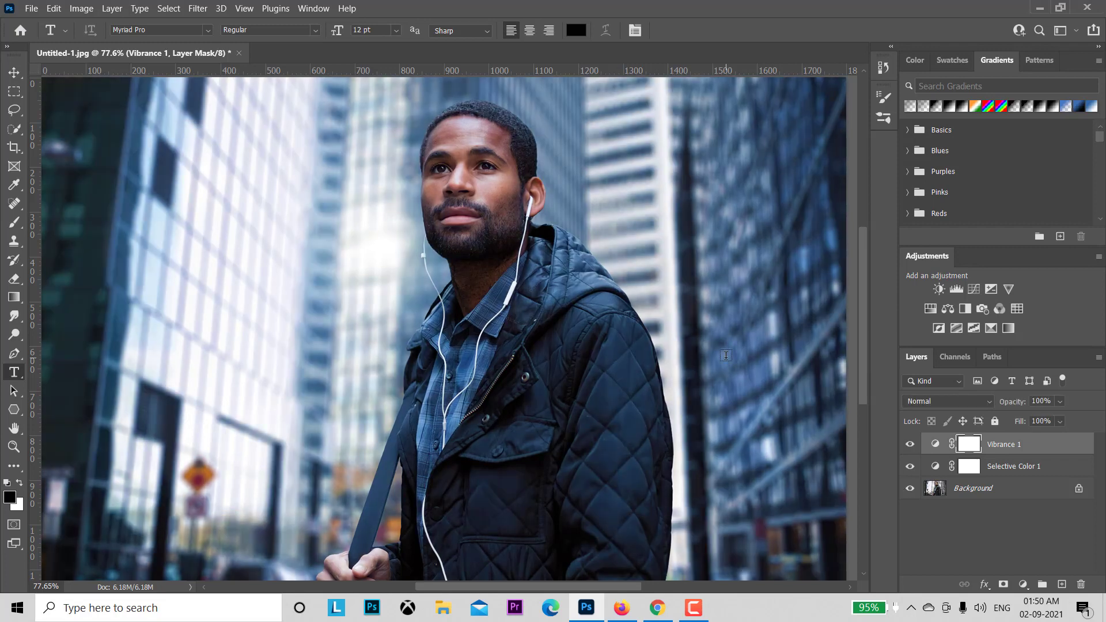